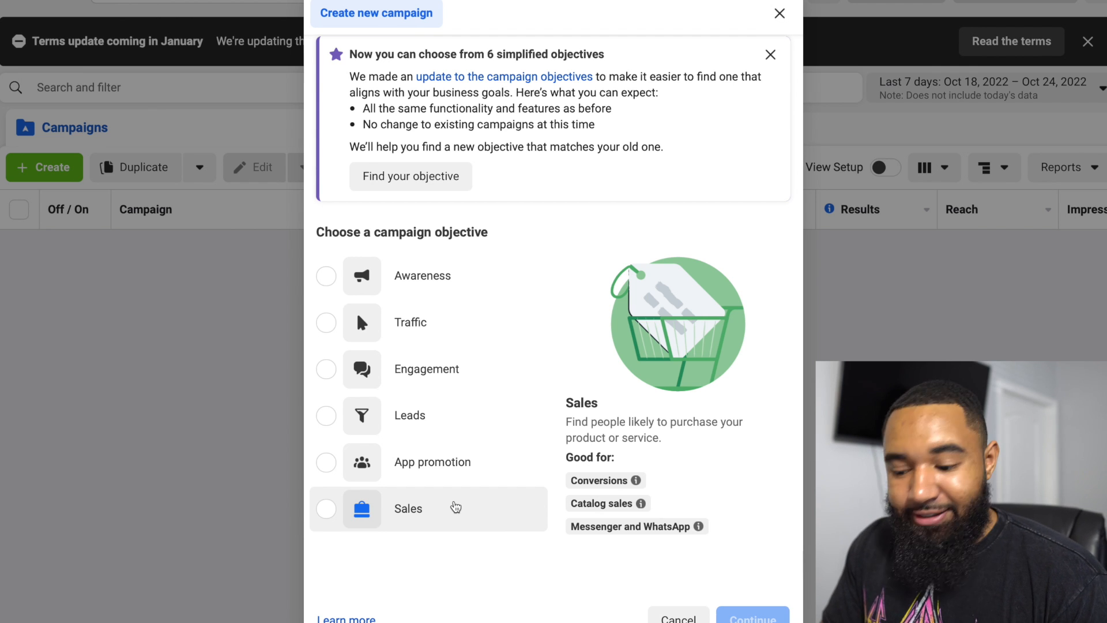
Create a campaign with the Sales objective and name it "test campaign".
click(456, 507)
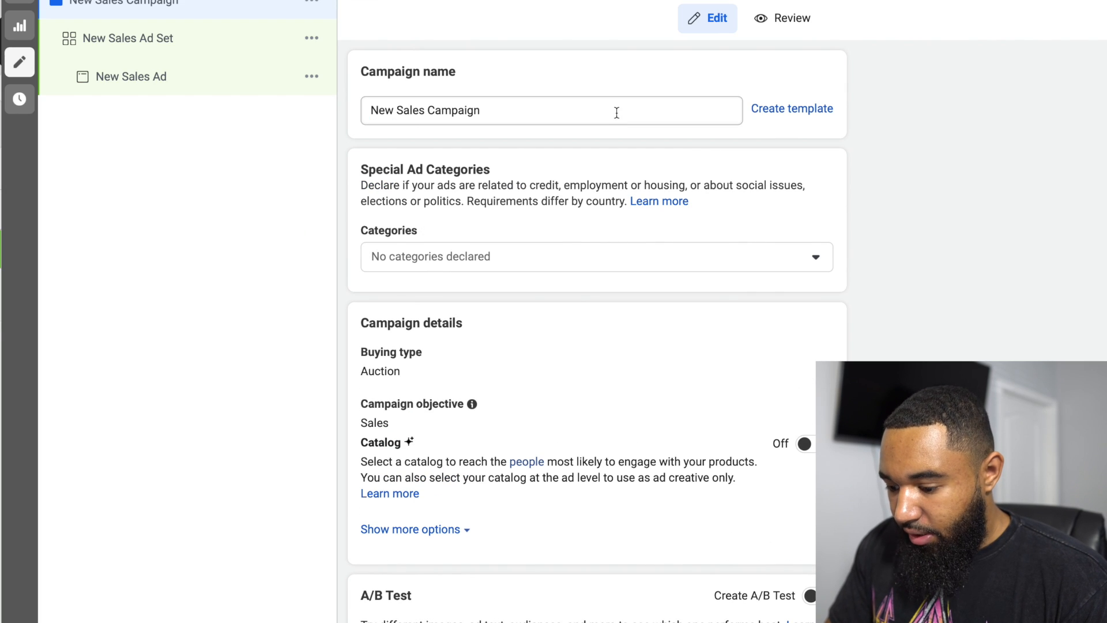
click(617, 113)
key(BackSpace)
key(BackSpace)
key(BackSpace)
key(BackSpace)
key(BackSpace)
key(BackSpace)
key(BackSpace)
key(BackSpace)
key(BackSpace)
key(BackSpace)
key(BackSpace)
key(BackSpace)
key(BackSpace)
key(BackSpace)
key(BackSpace)
key(BackSpace)
key(BackSpace)
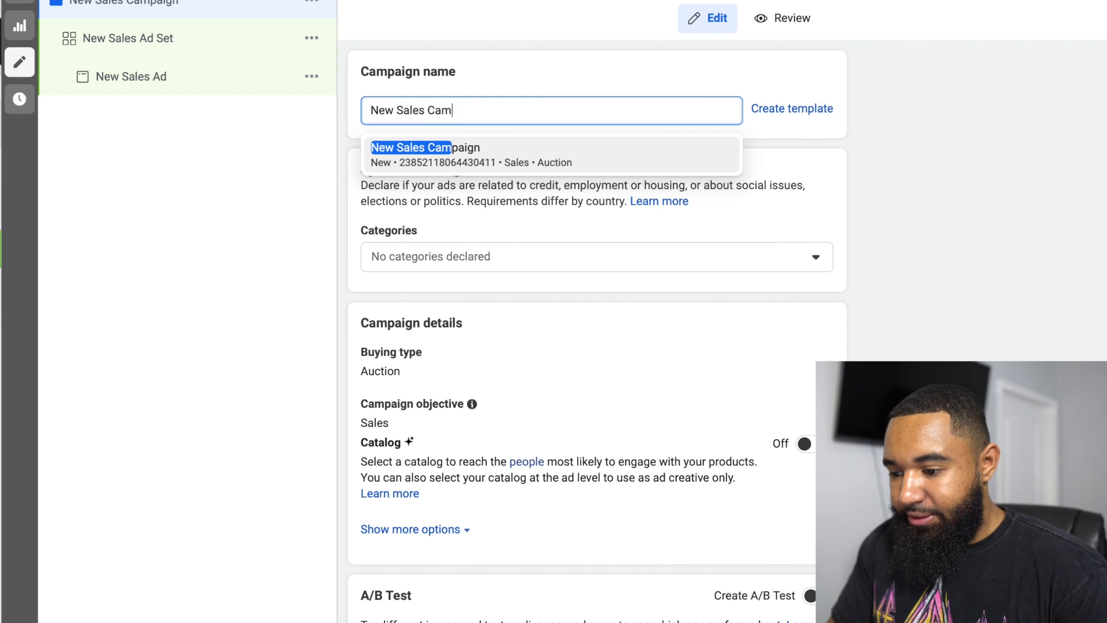
key(BackSpace)
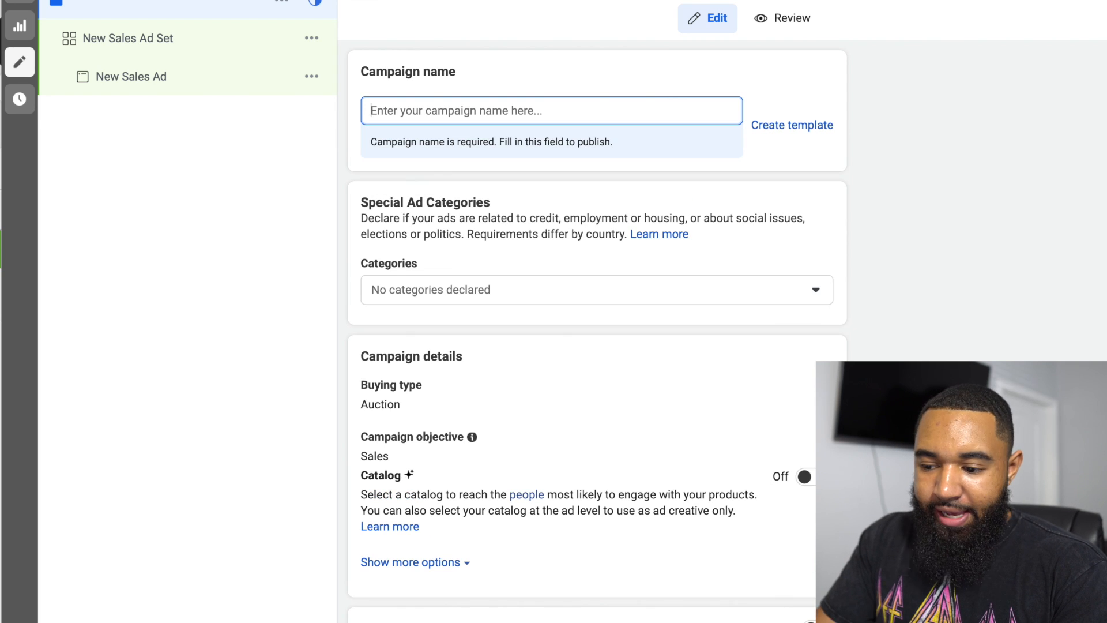
text(test ca)
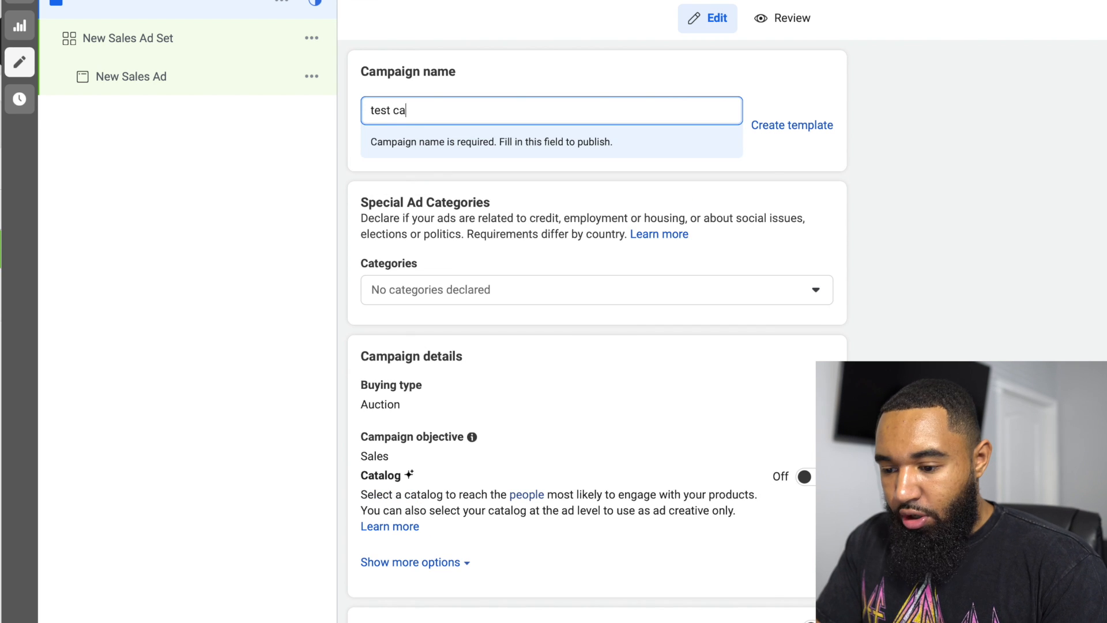
text(mpaign)
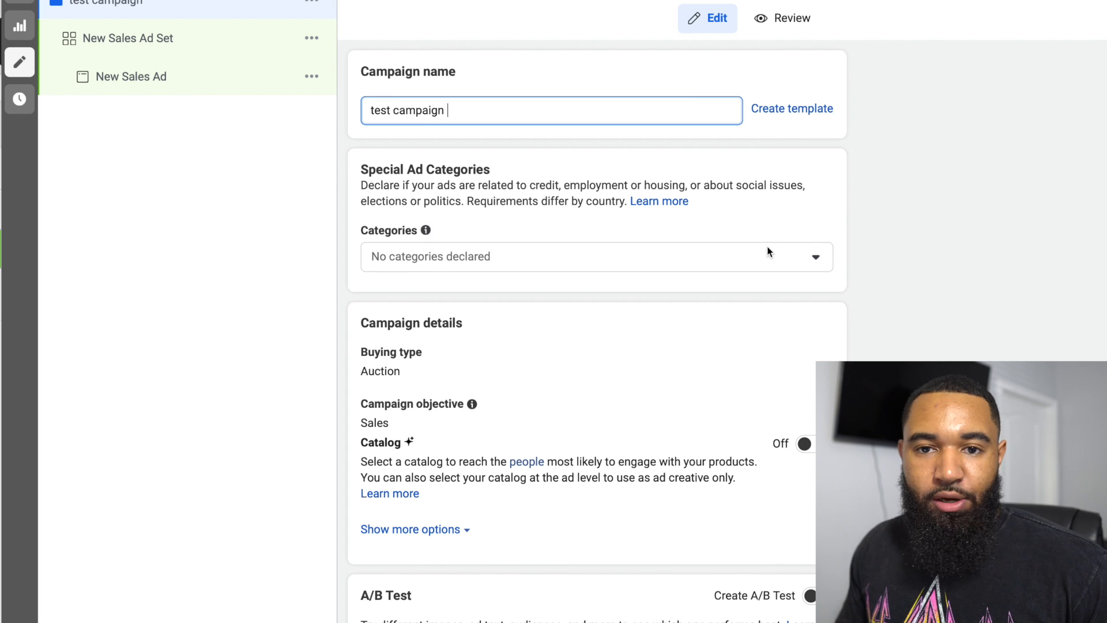
Turn on Advantage Campaign Budget for the campaign.
scroll(767, 245, down, 1)
scroll(582, 278, down, 1)
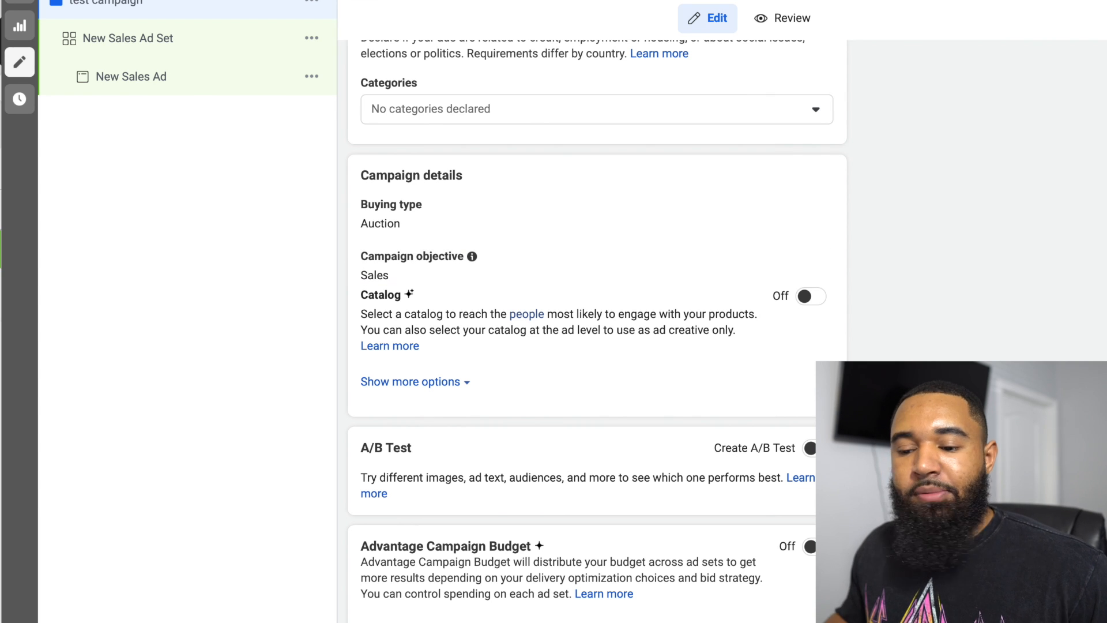
click(817, 546)
scroll(818, 546, down, 5)
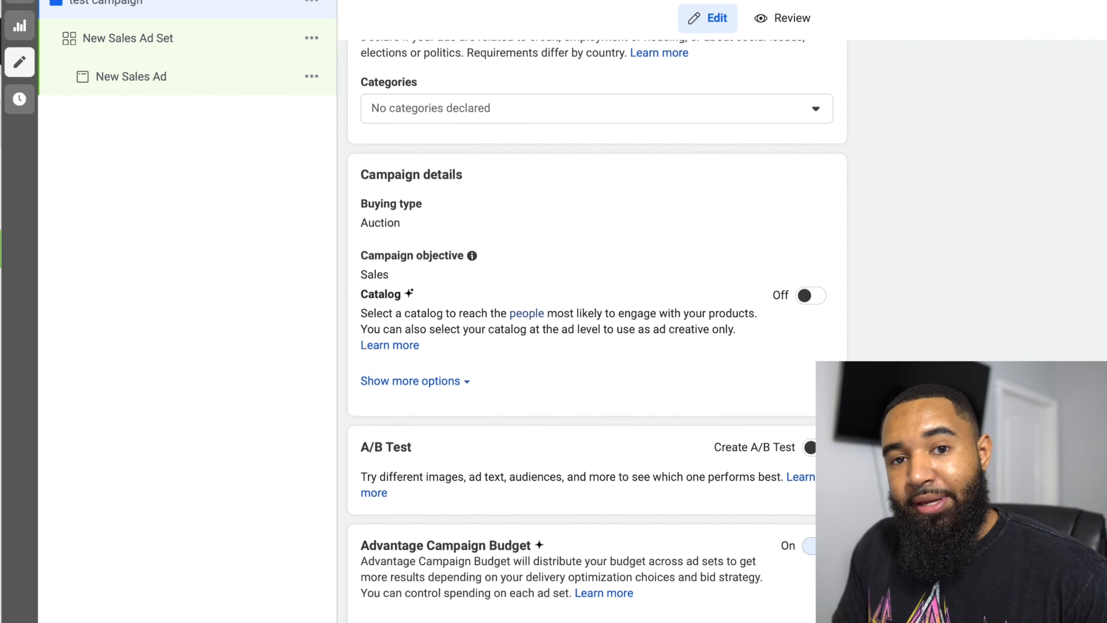
click(513, 362)
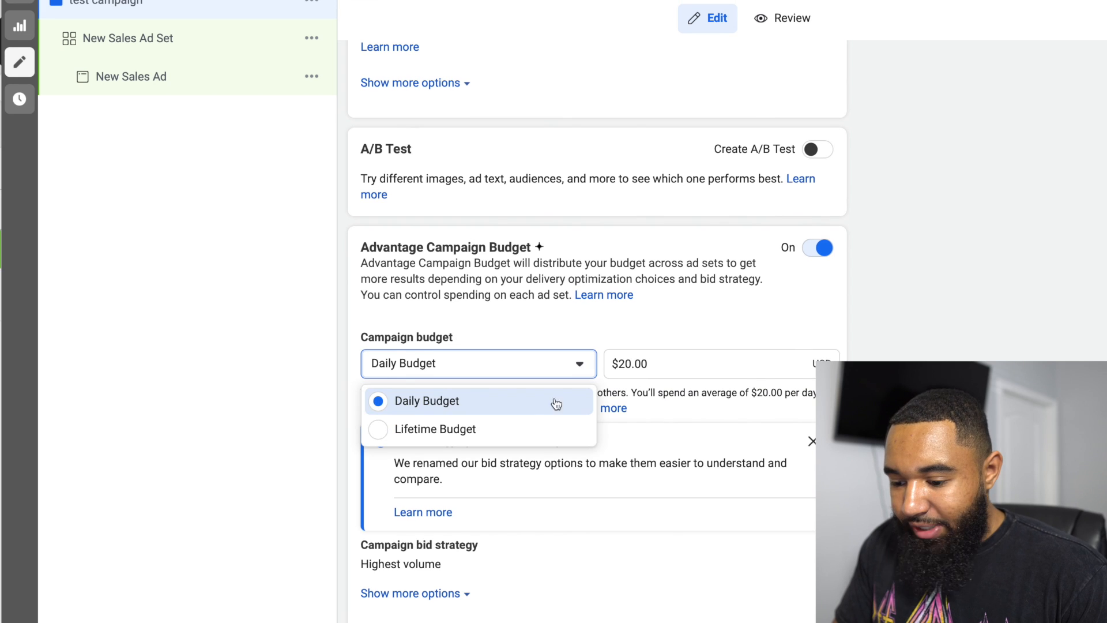
click(532, 427)
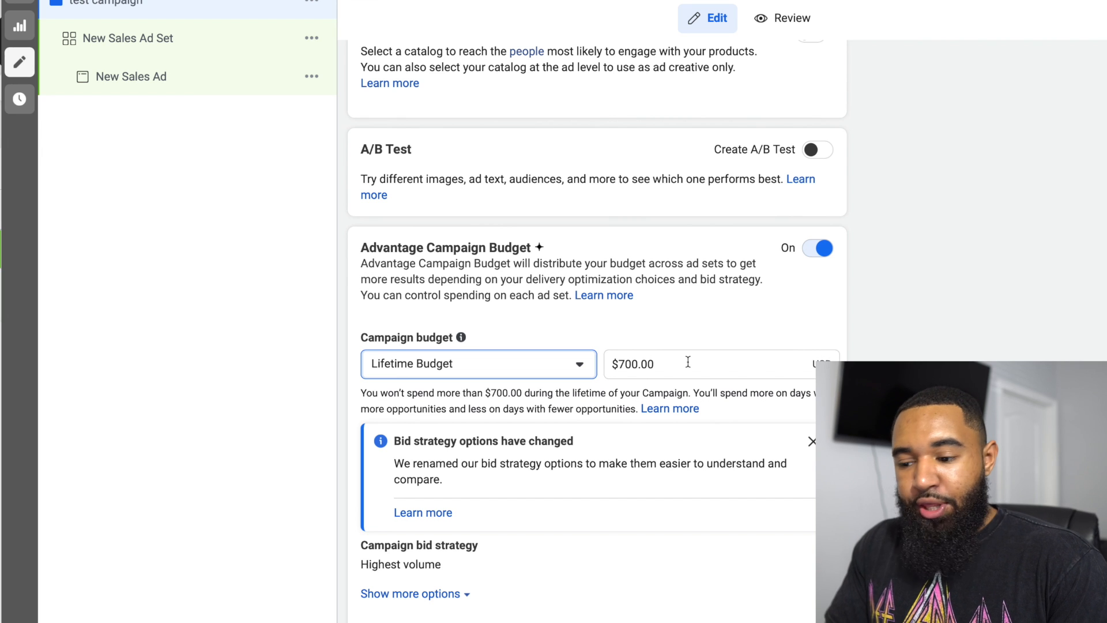
click(574, 364)
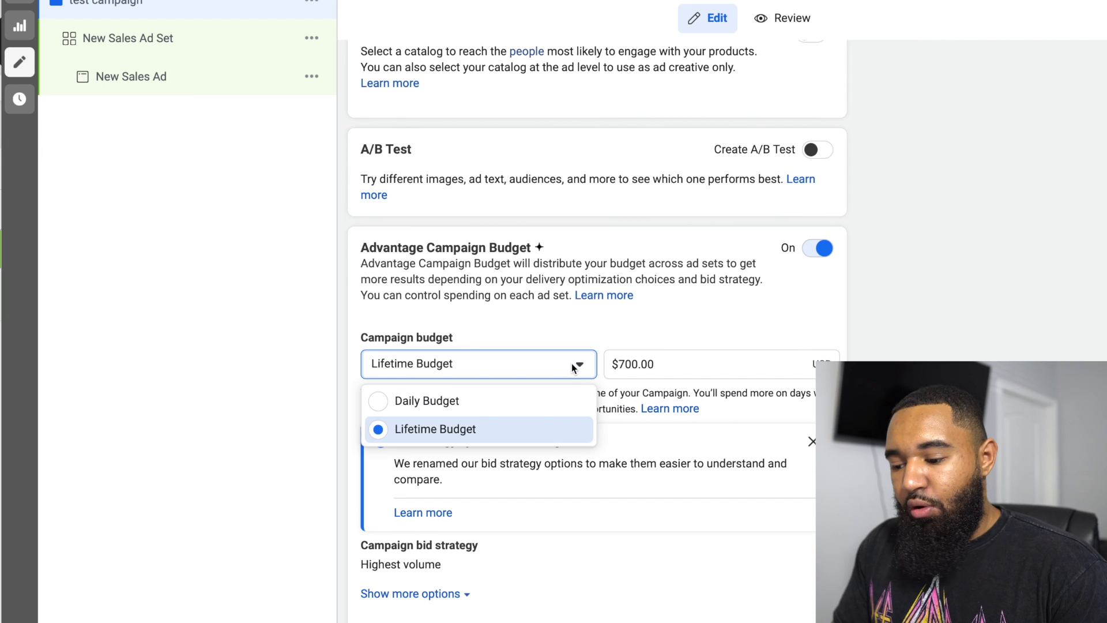
click(549, 399)
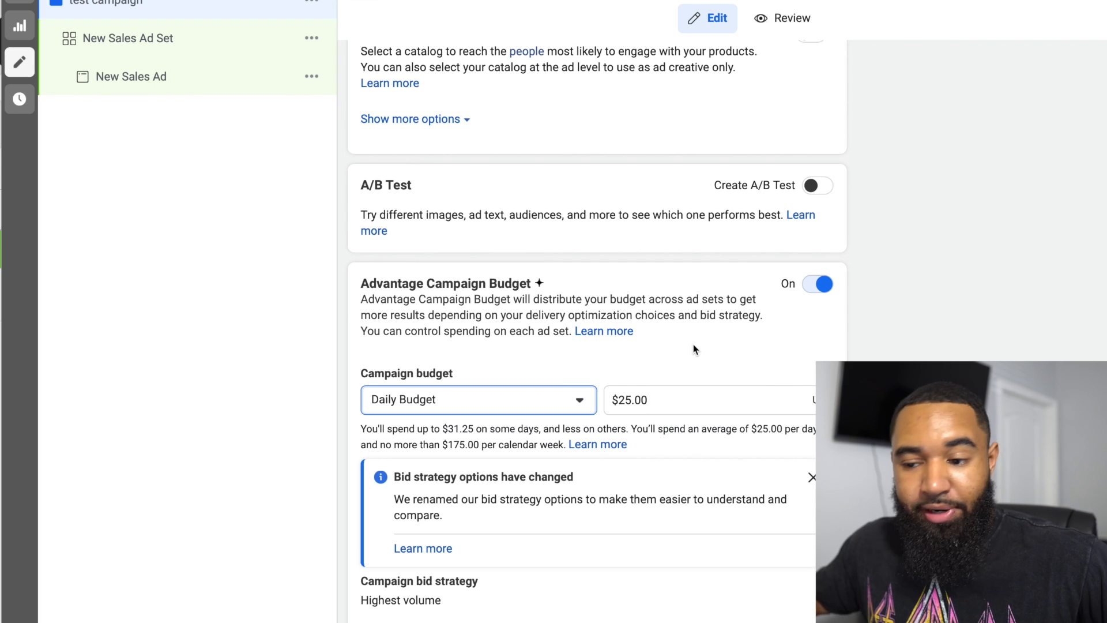
Set the campaign's daily budget to $100 and dismiss the notice about the initially limited daily budget.
click(684, 399)
key(BackSpace)
key(BackSpace)
key(BackSpace)
key(BackSpace)
key(BackSpace)
key(BackSpace)
text(100)
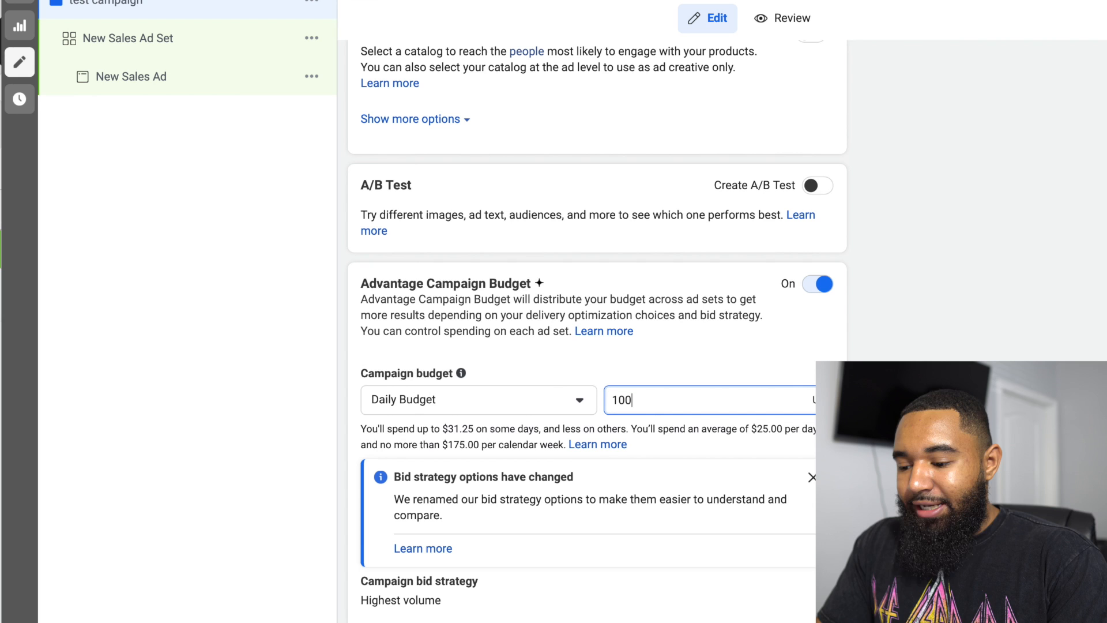
scroll(776, 453, down, 1)
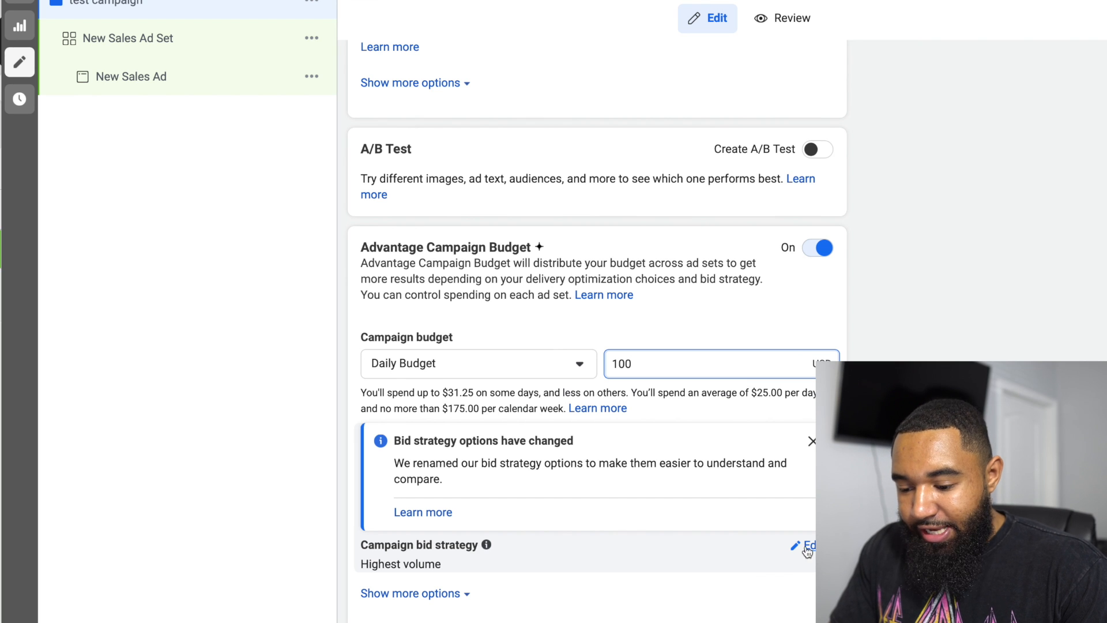
click(646, 541)
scroll(689, 520, down, 1)
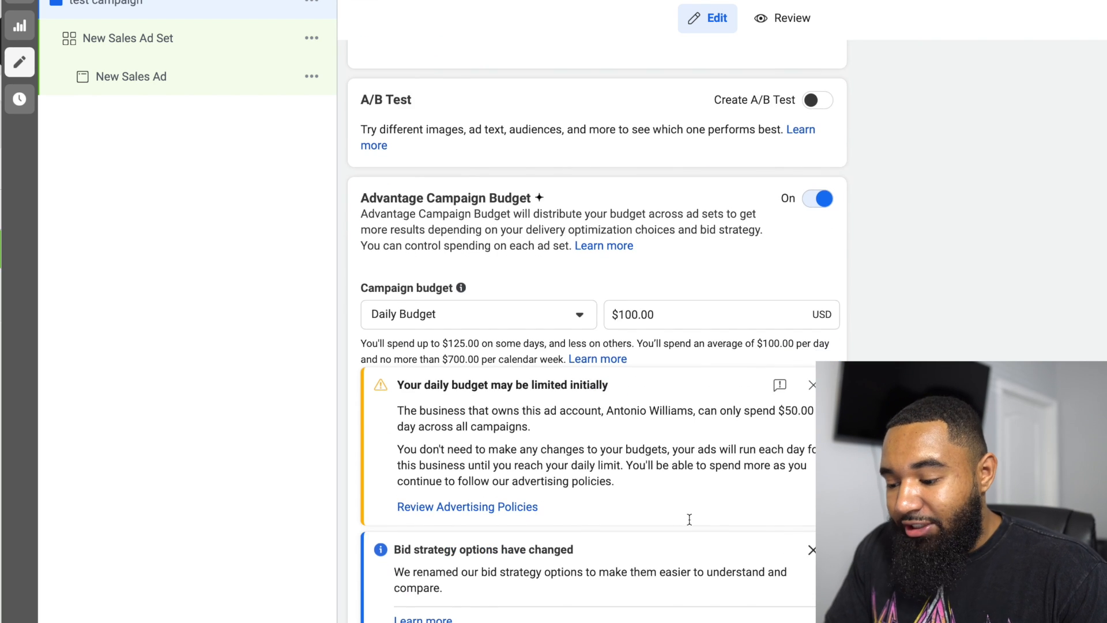
scroll(698, 505, down, 2)
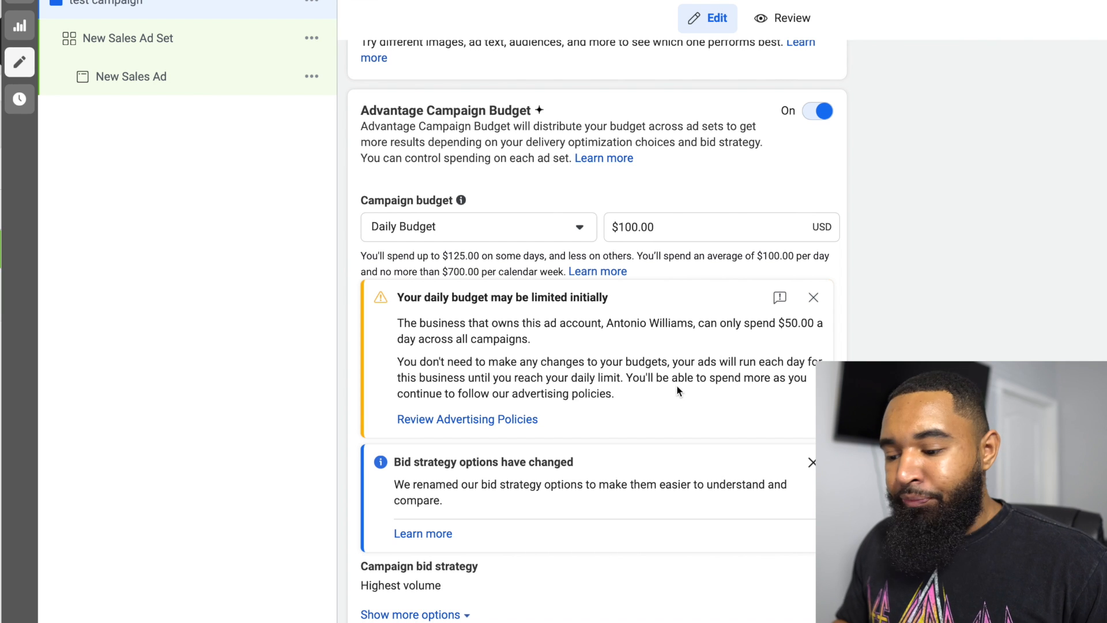
click(814, 297)
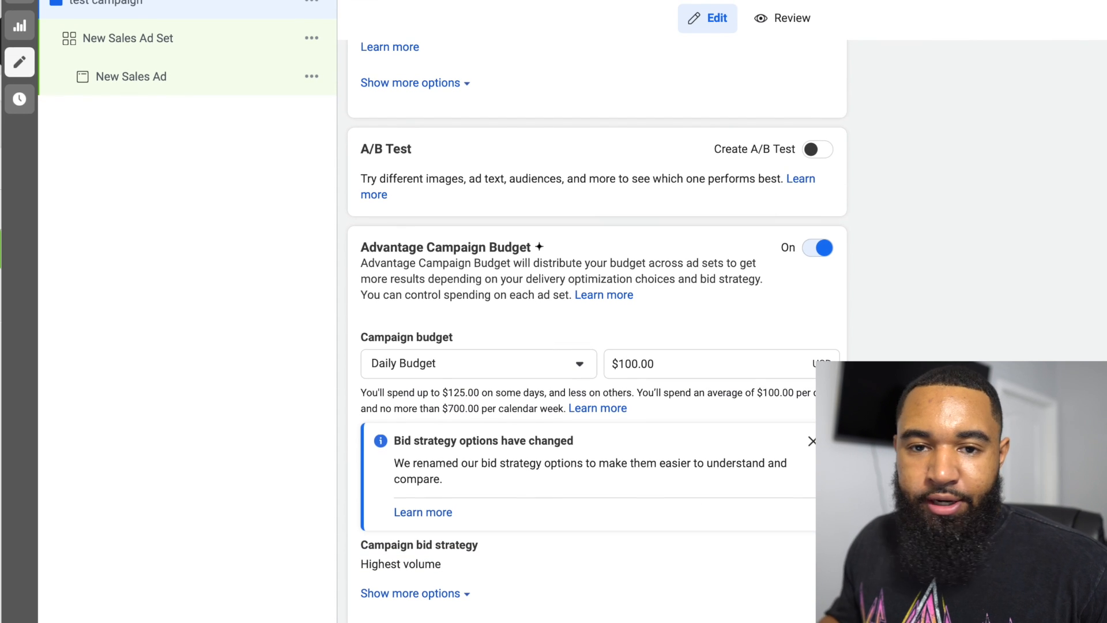
Open the campaign's ad set and choose Purchase as its conversion event.
click(128, 38)
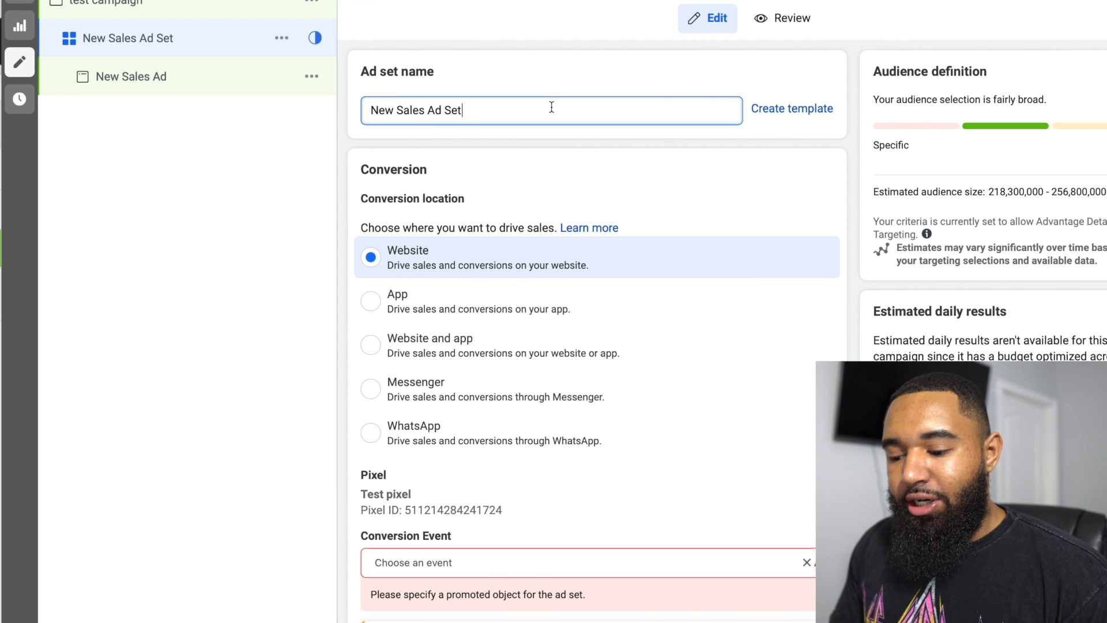
scroll(613, 357, down, 2)
click(611, 441)
scroll(579, 573, down, 8)
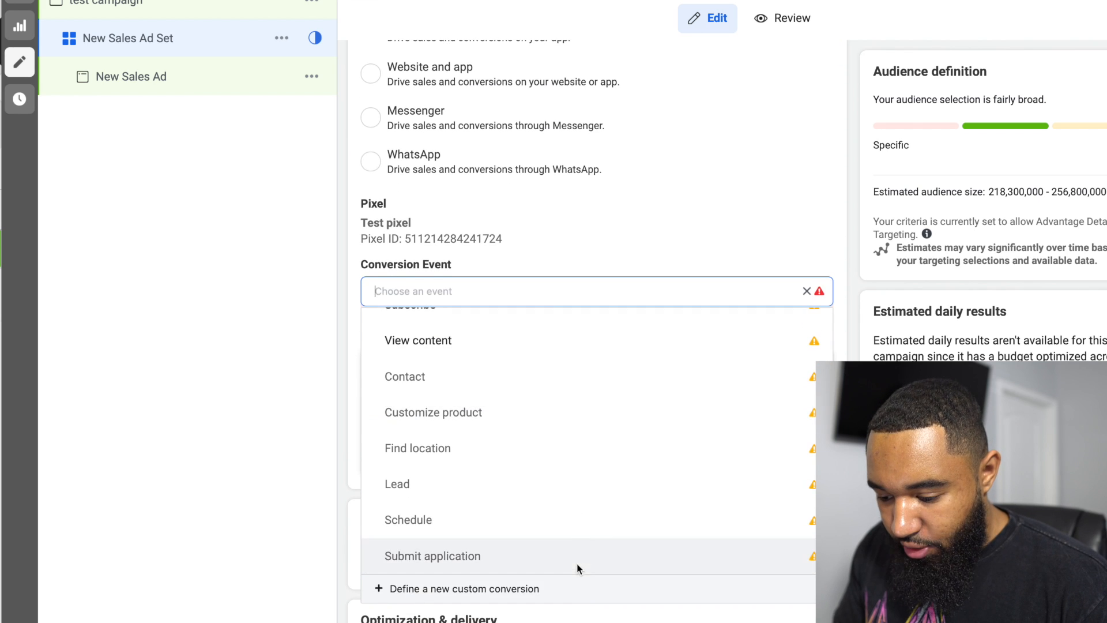
scroll(568, 428, up, 2)
scroll(569, 428, up, 3)
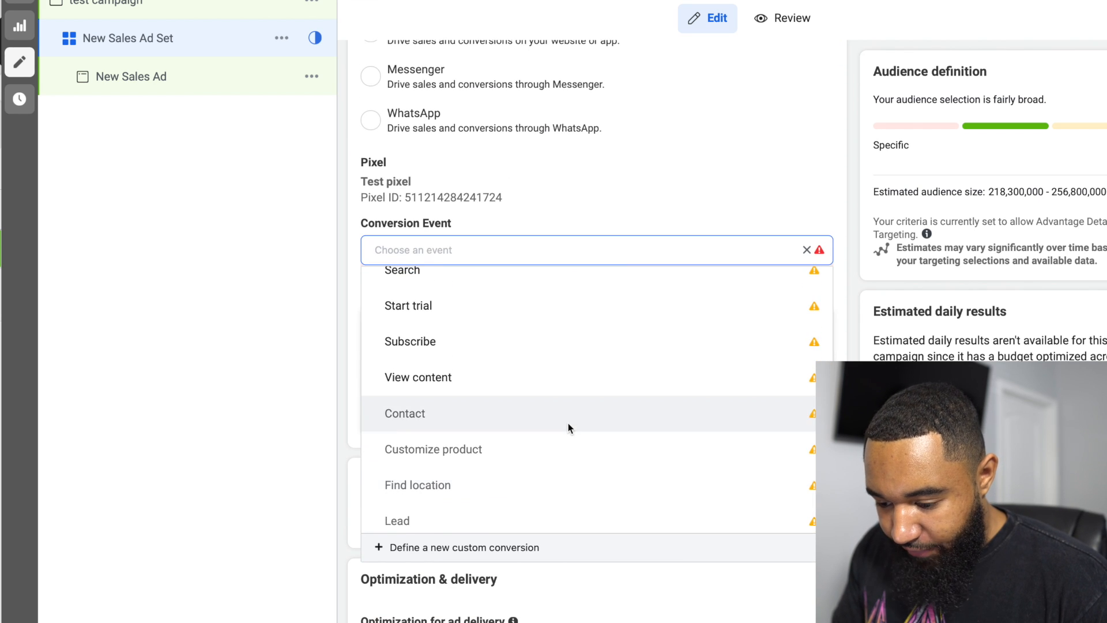
click(555, 370)
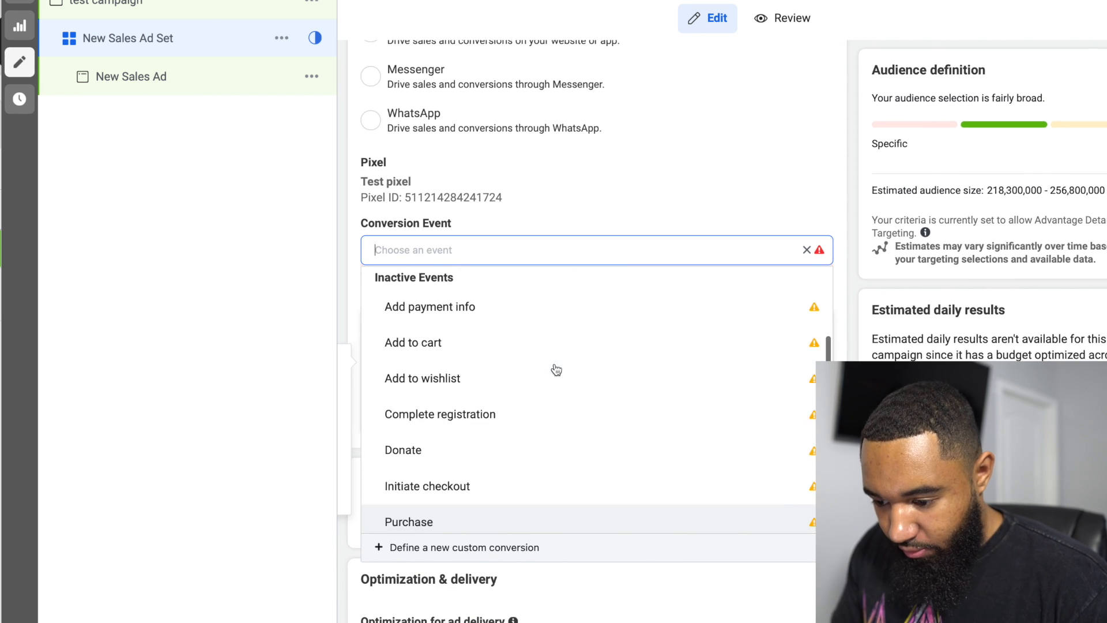
scroll(683, 196, up, 5)
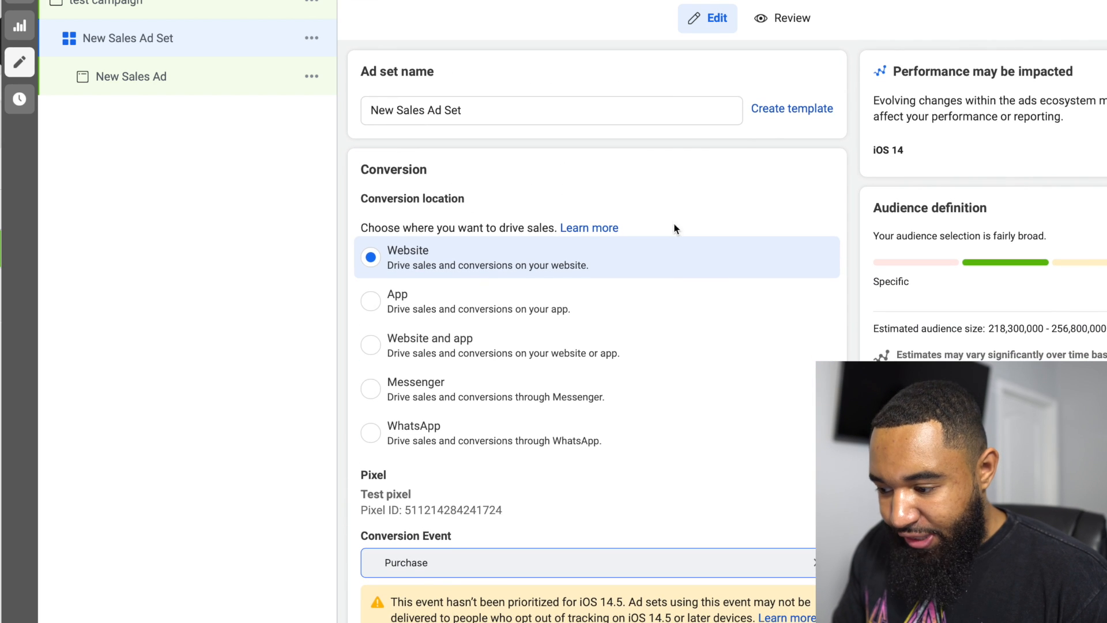
Rename the ad set as "test ad set".
click(587, 110)
key(BackSpace)
key(BackSpace)
key(BackSpace)
key(BackSpace)
key(BackSpace)
key(BackSpace)
key(BackSpace)
key(BackSpace)
key(BackSpace)
key(BackSpace)
key(BackSpace)
key(BackSpace)
key(BackSpace)
key(BackSpace)
key(BackSpace)
key(BackSpace)
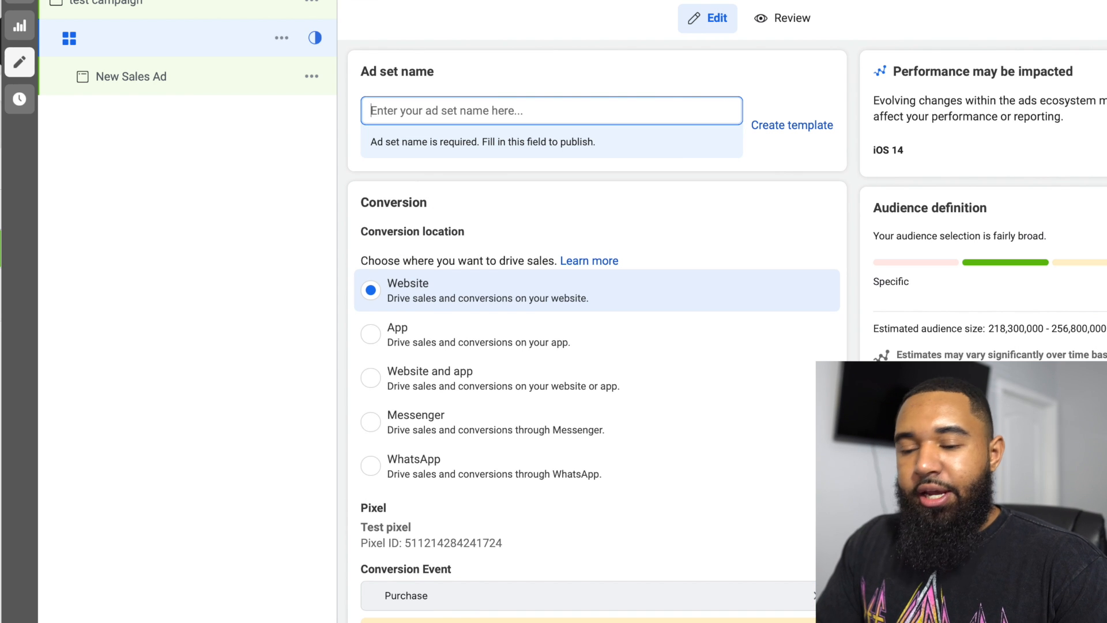
text(testy)
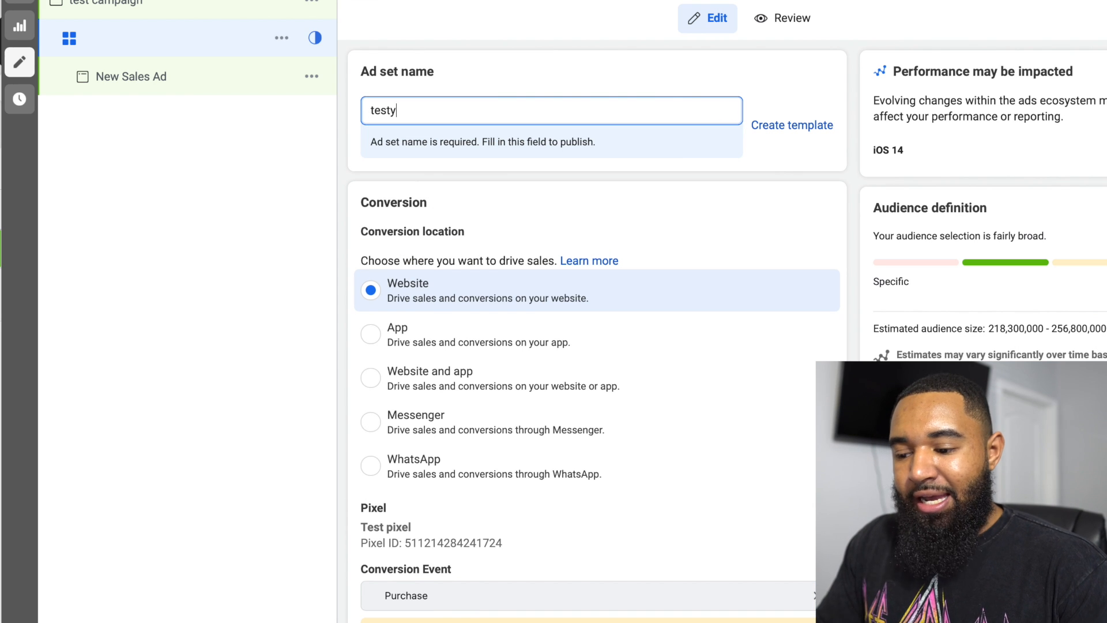
key(BackSpace)
text(ad set)
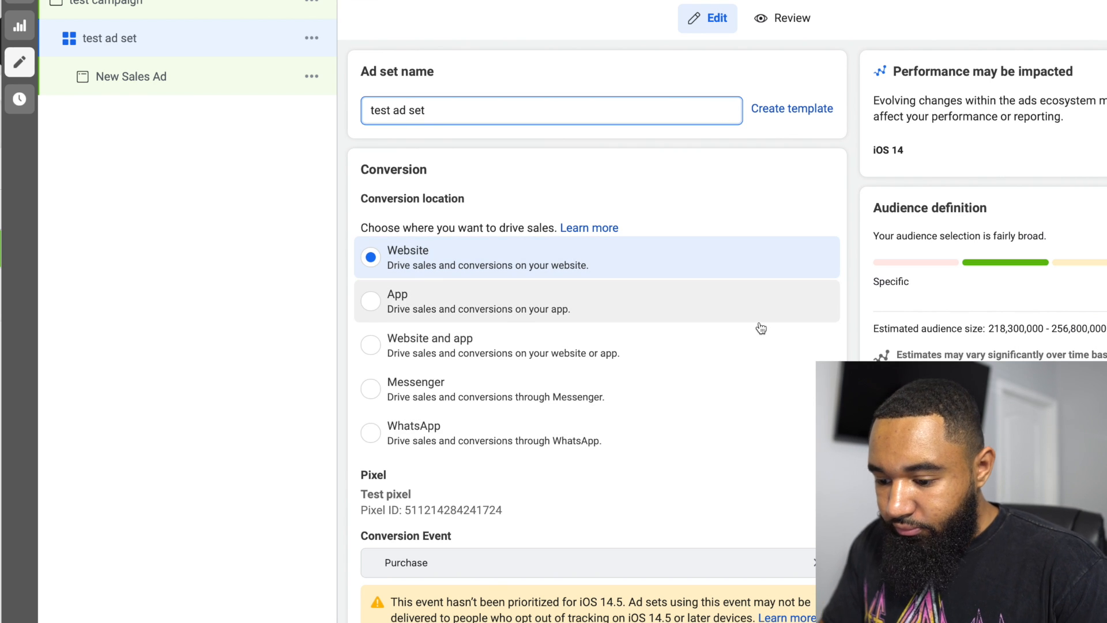
Examine the ad set's optimization, schedule and audience settings, including the saved audiences and existing custom audiences.
scroll(761, 328, down, 10)
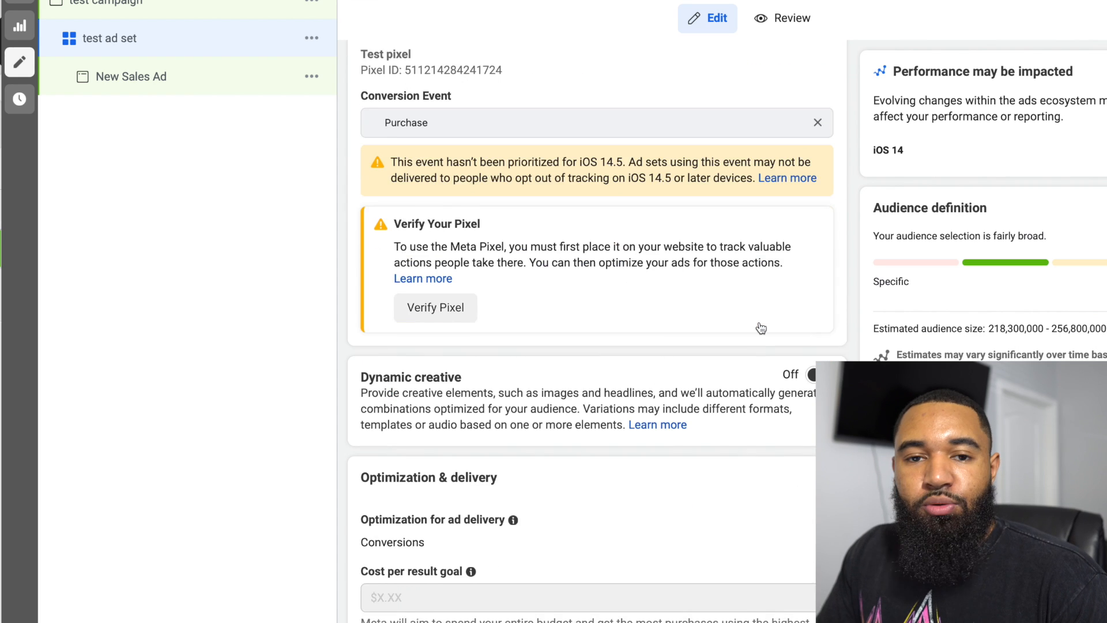
scroll(760, 328, down, 6)
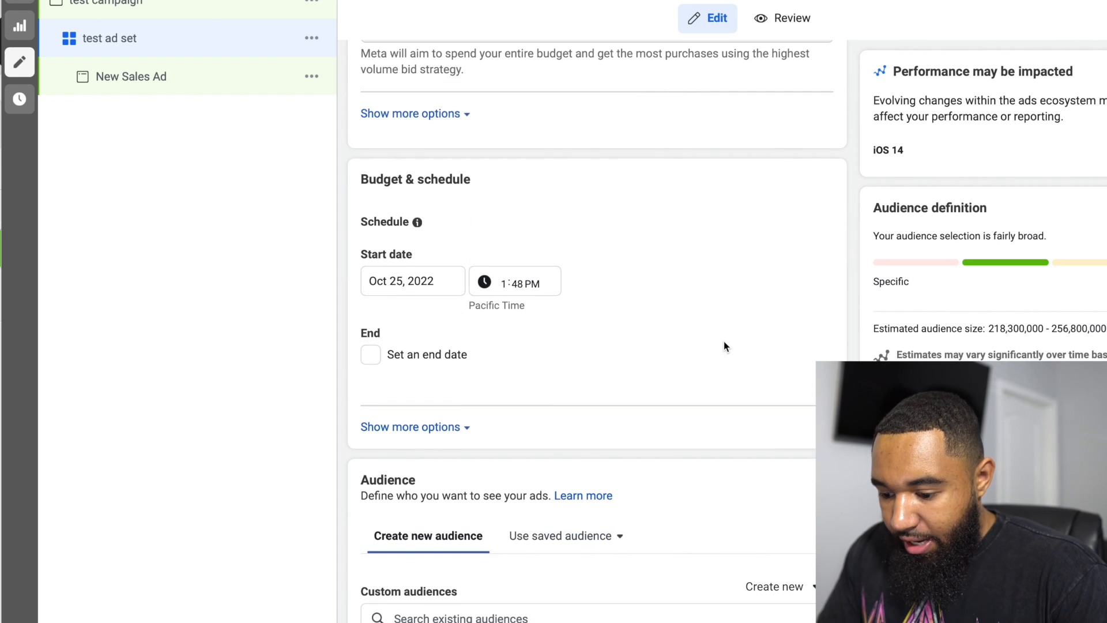
scroll(724, 340, down, 1)
scroll(735, 276, up, 3)
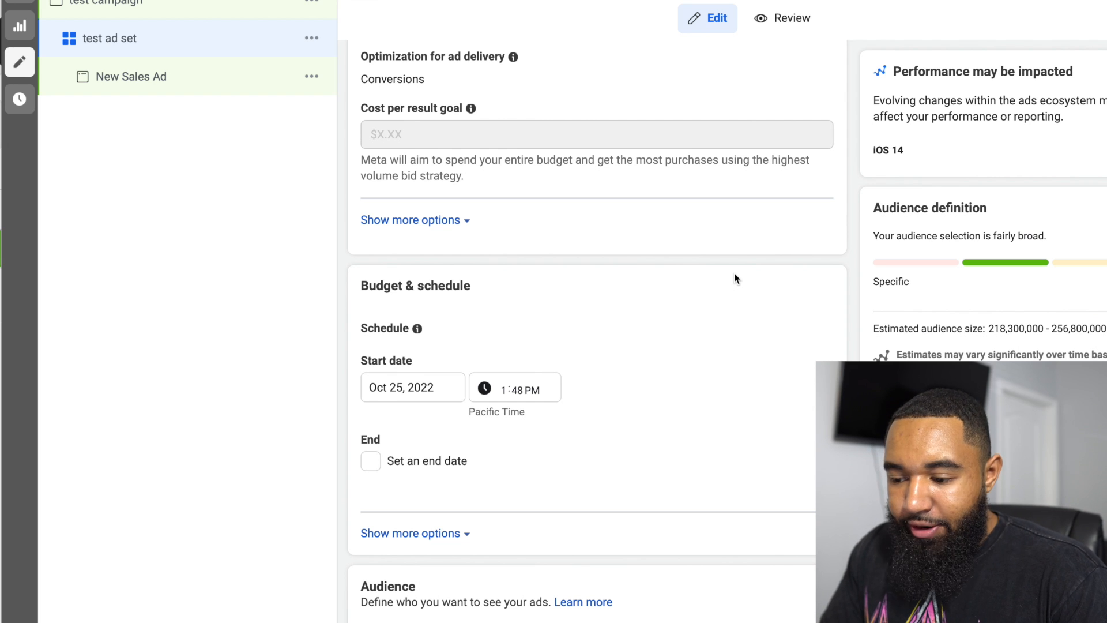
scroll(734, 275, down, 4)
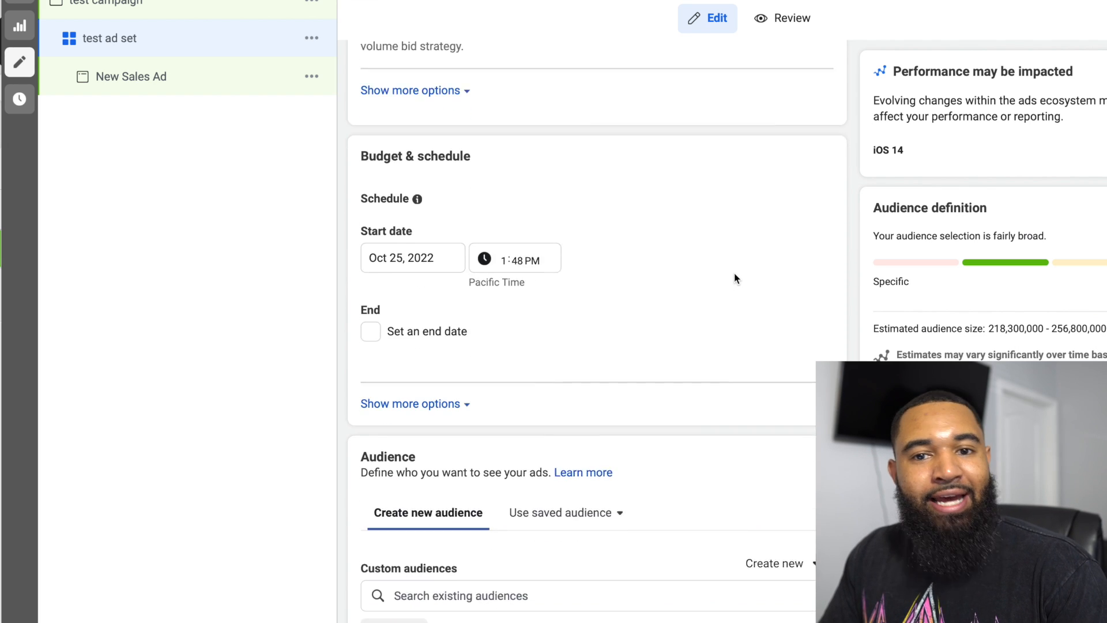
scroll(735, 278, down, 1)
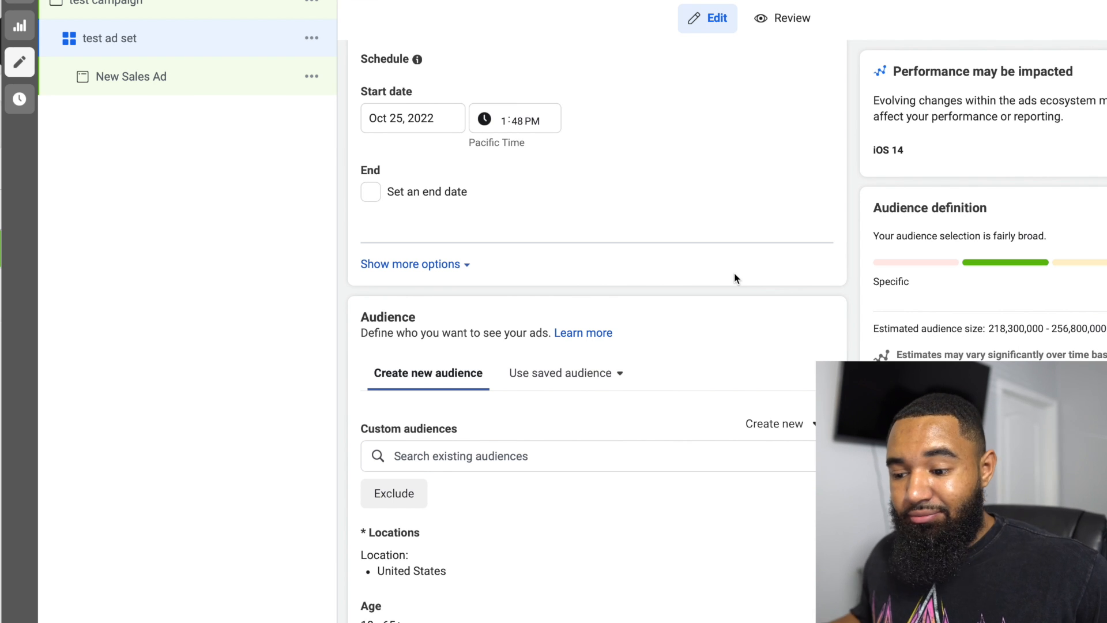
scroll(734, 278, down, 5)
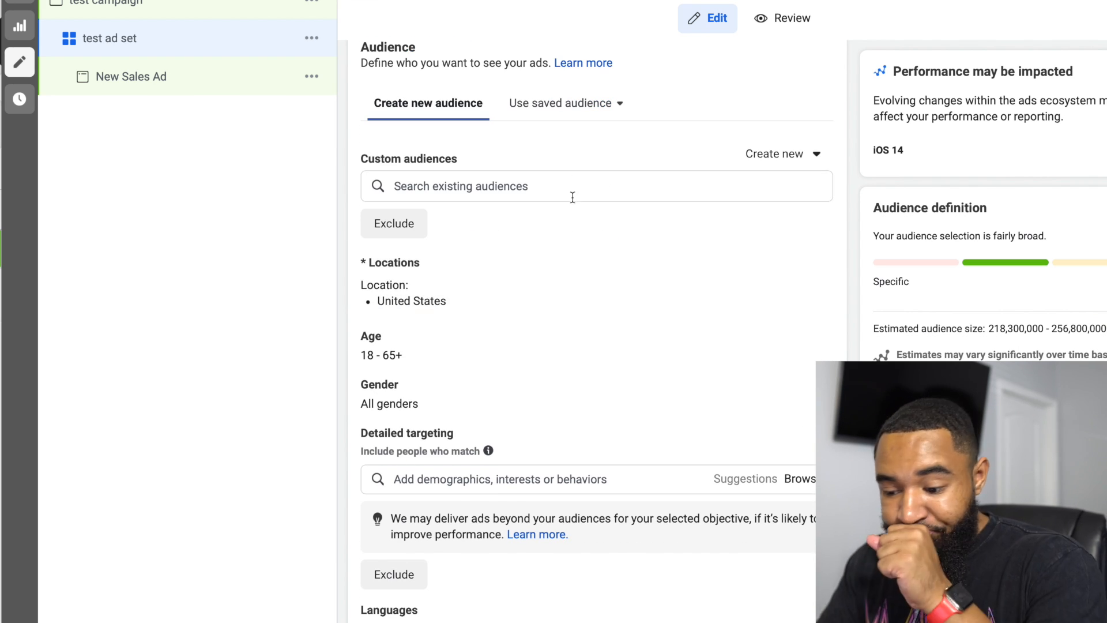
scroll(648, 258, up, 1)
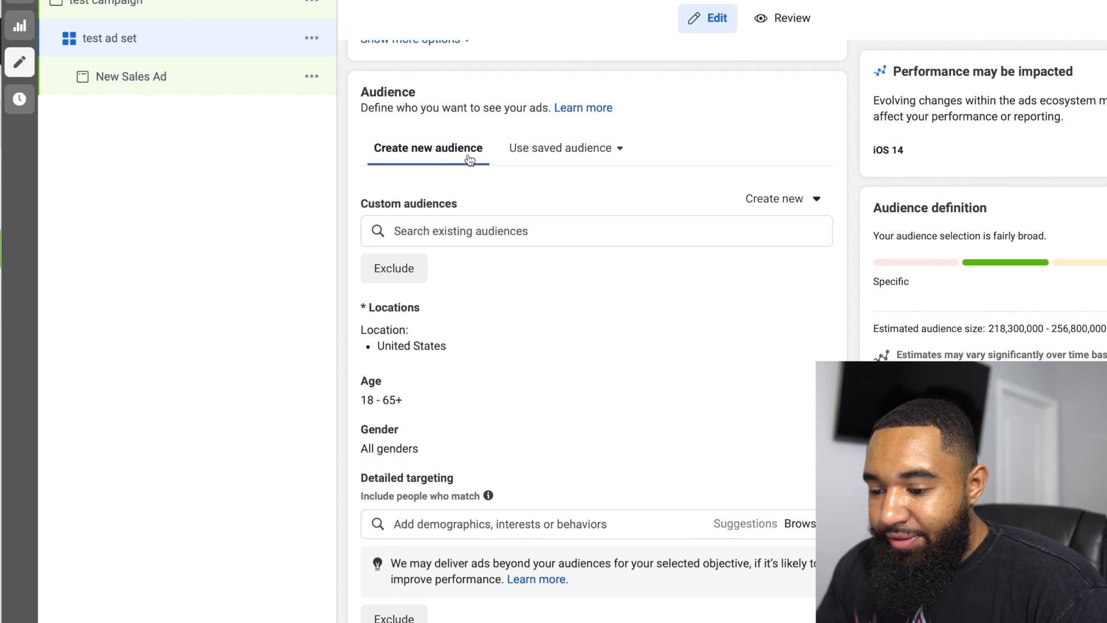
click(558, 155)
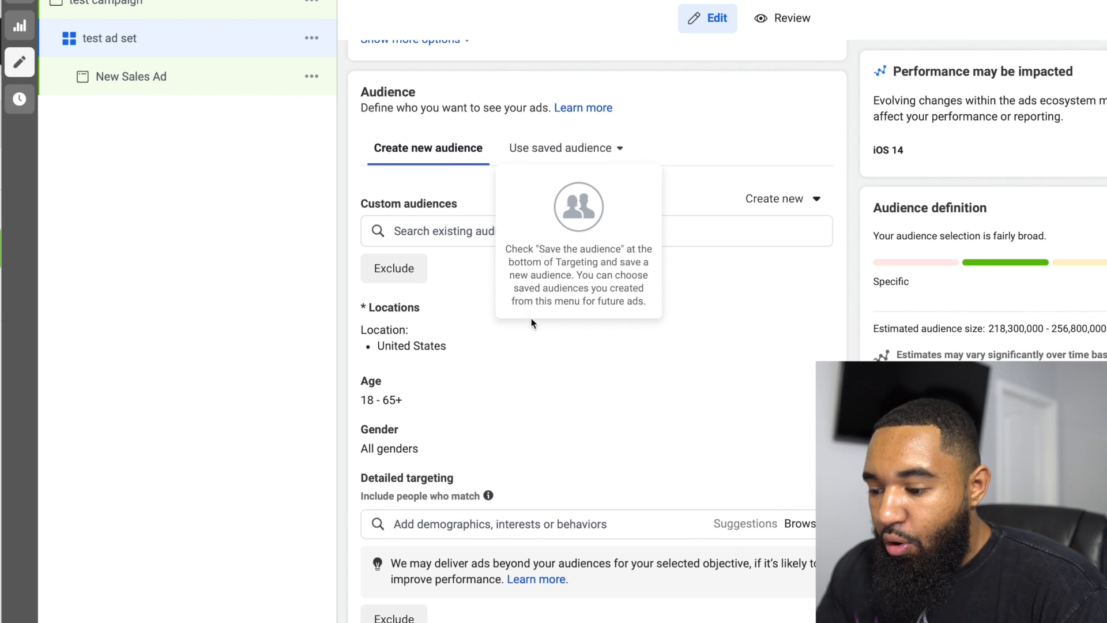
click(714, 234)
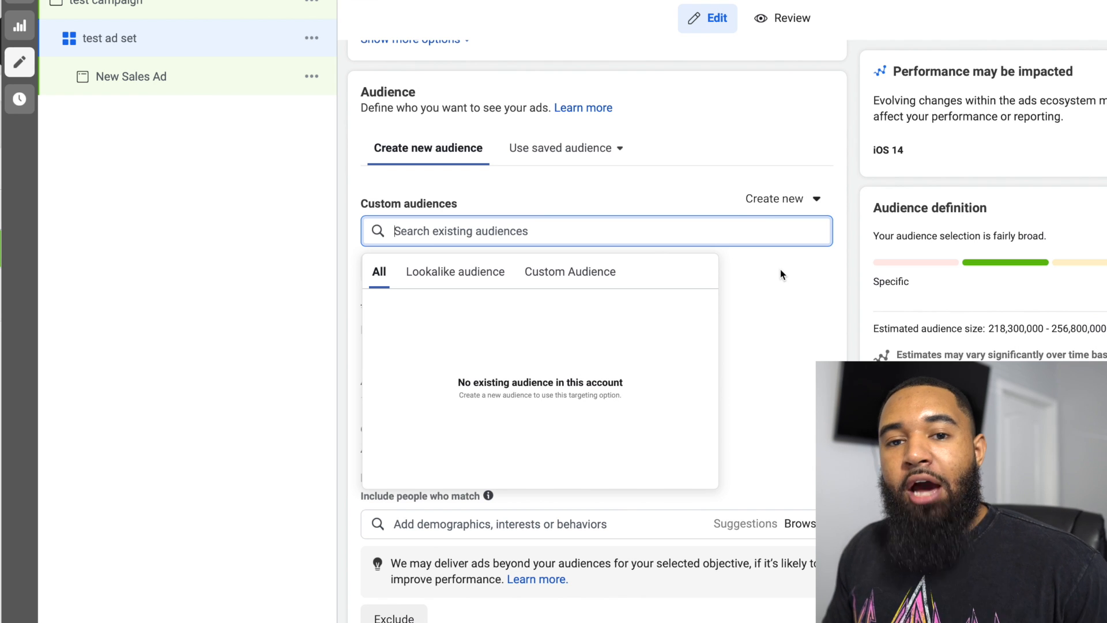
Start creating a new Custom Audience for the ad set with Website as its source.
click(803, 199)
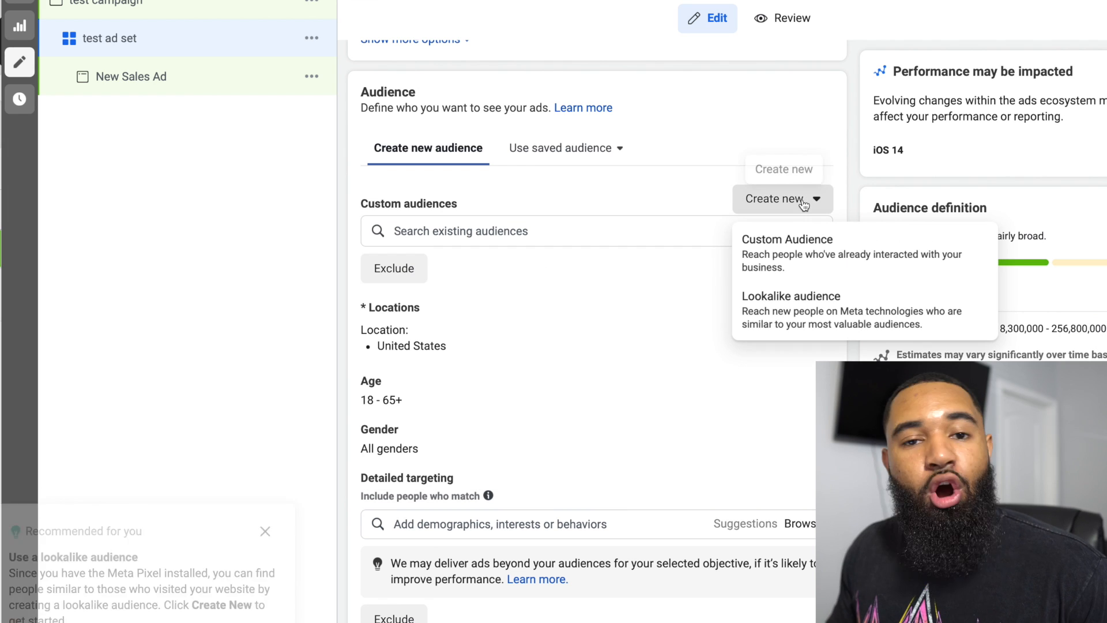
click(802, 258)
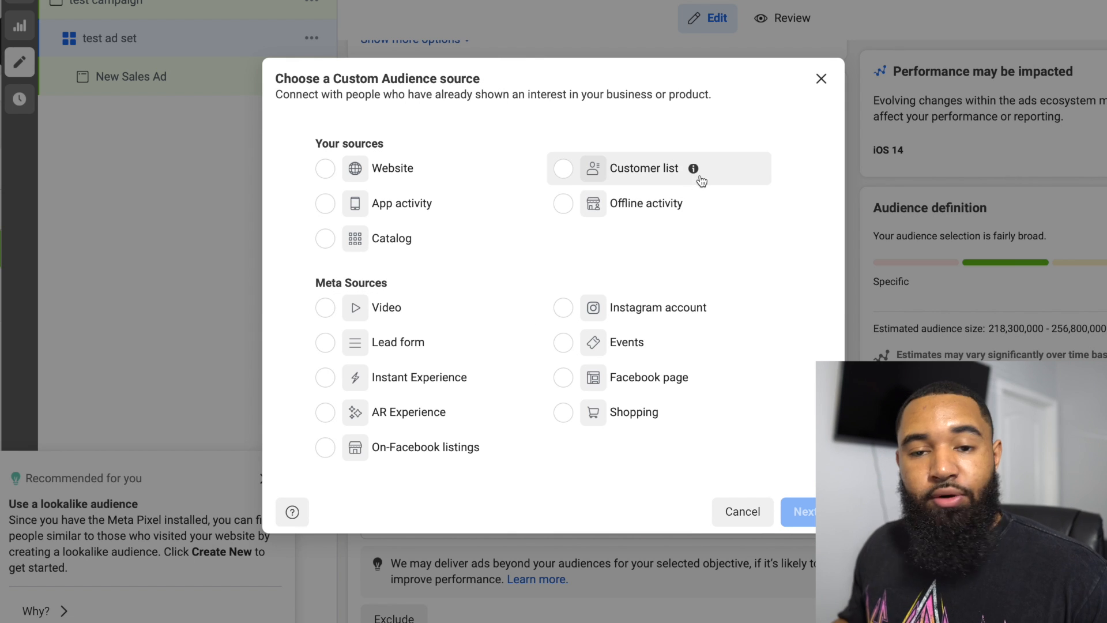
mouse_move(696, 172)
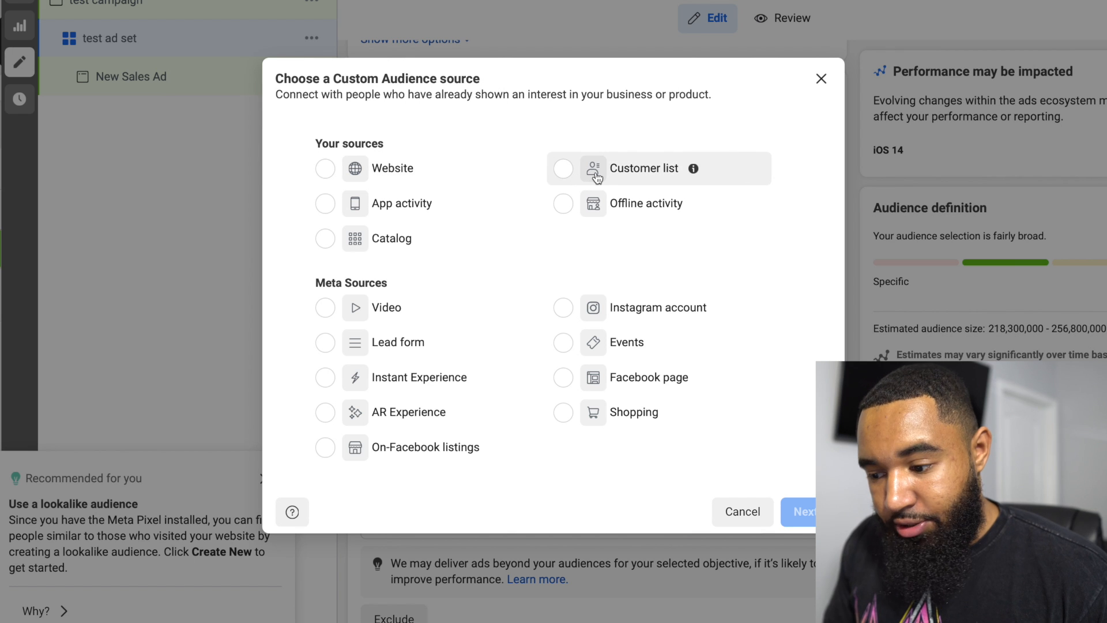
click(563, 169)
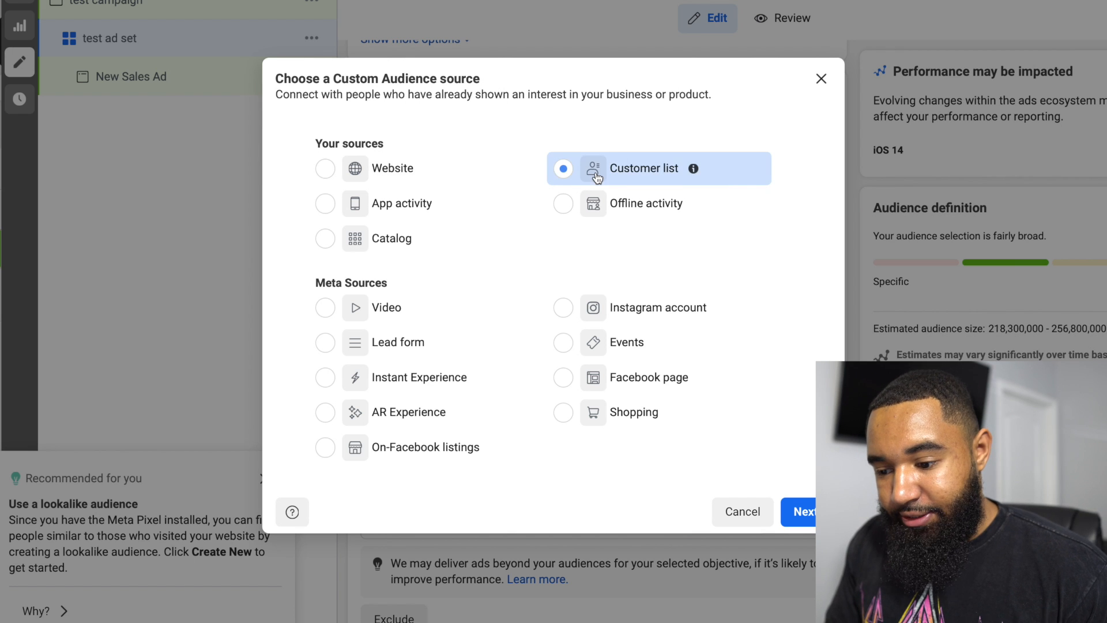
click(396, 179)
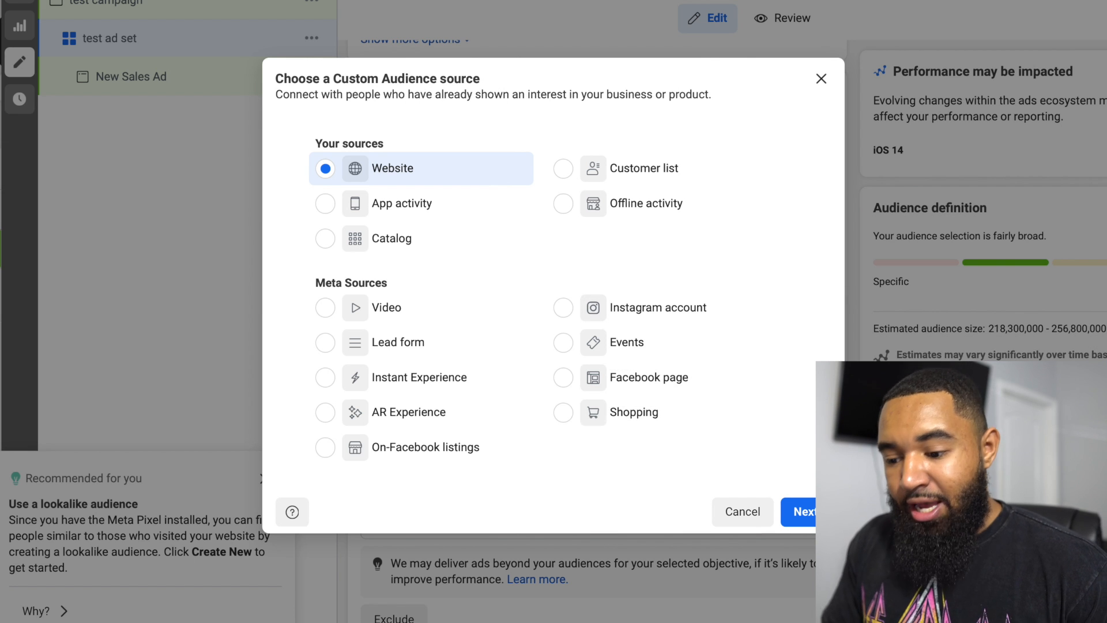
click(805, 513)
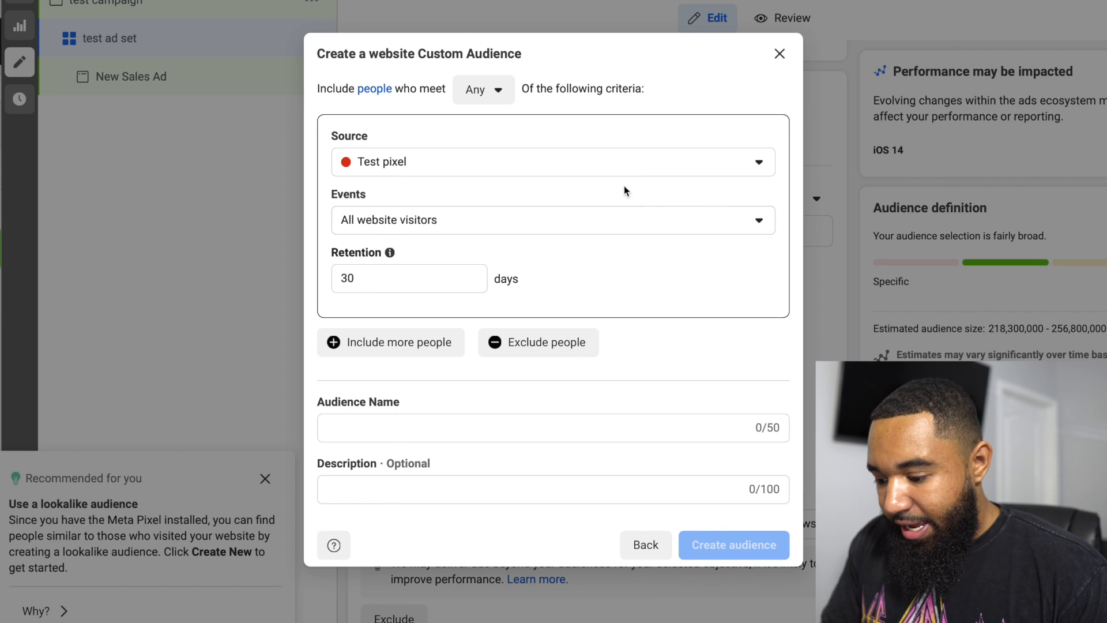
Define the website audience as all website visitors of the Test pixel with a retention of 30 days.
click(631, 168)
click(631, 168)
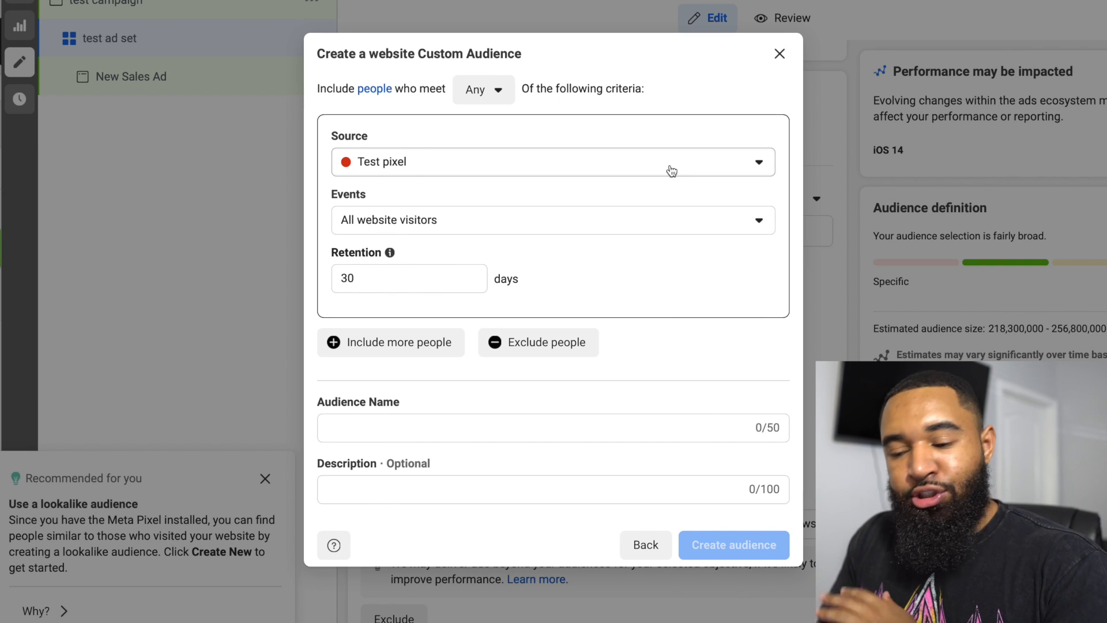
click(658, 225)
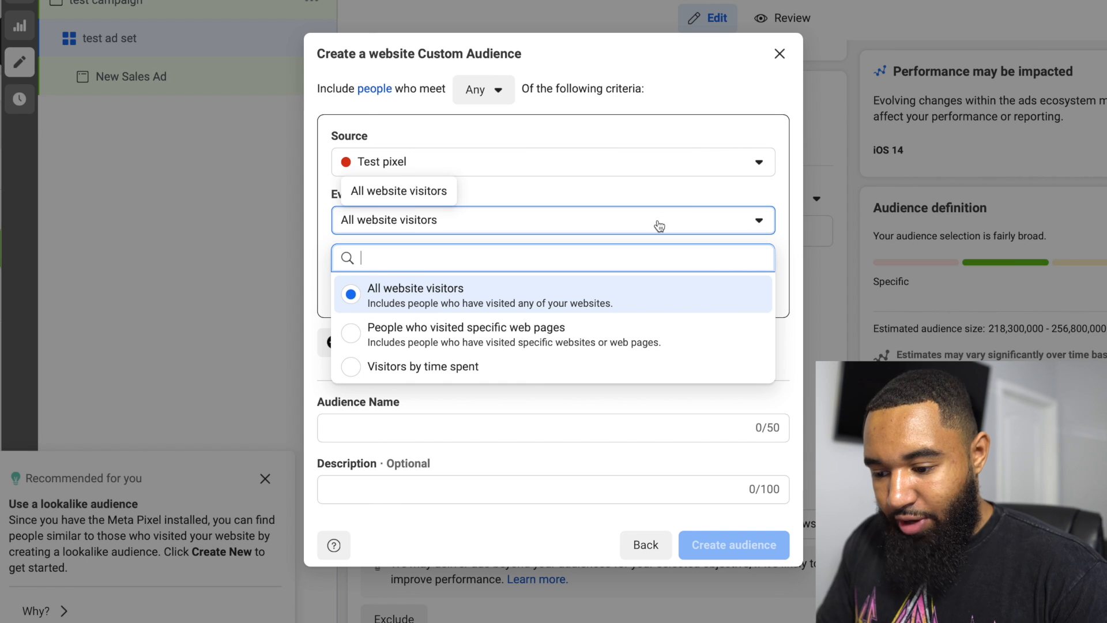
click(659, 225)
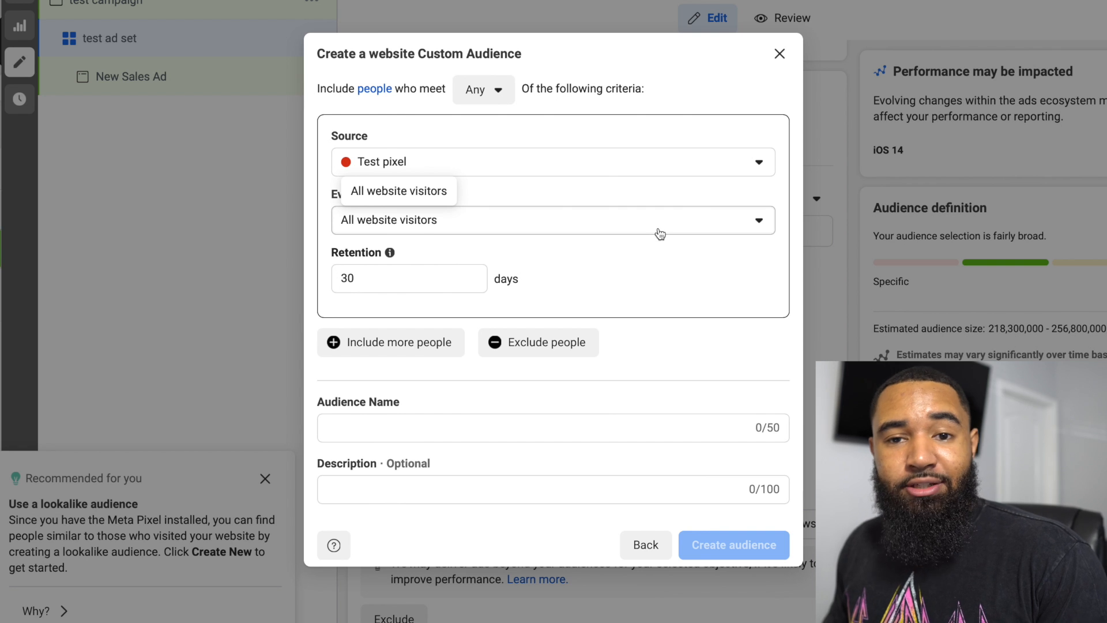
click(662, 228)
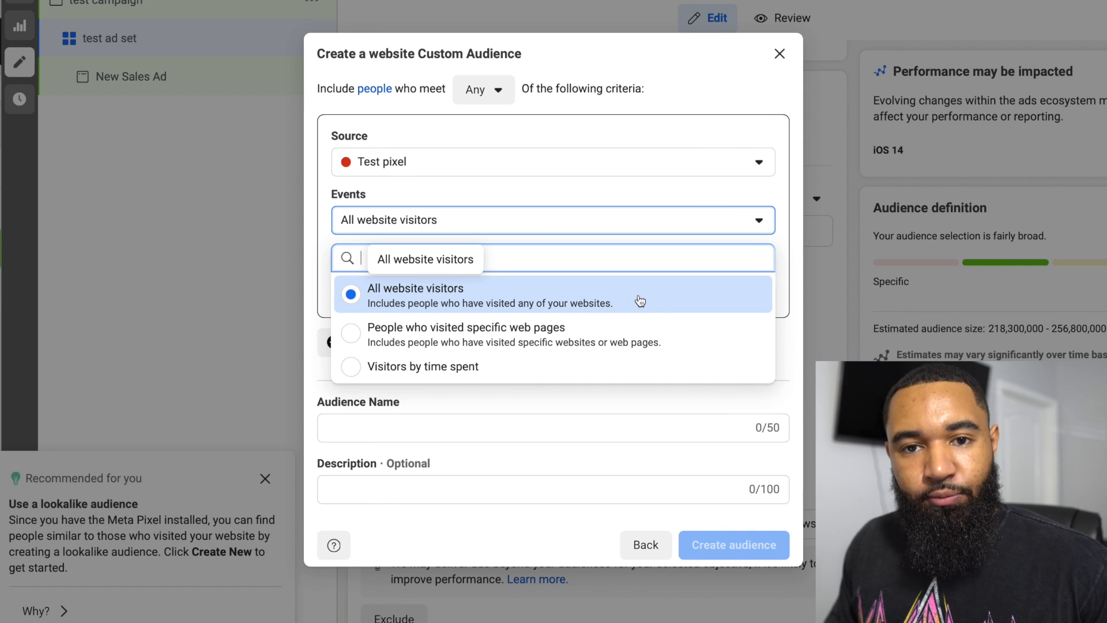
click(721, 300)
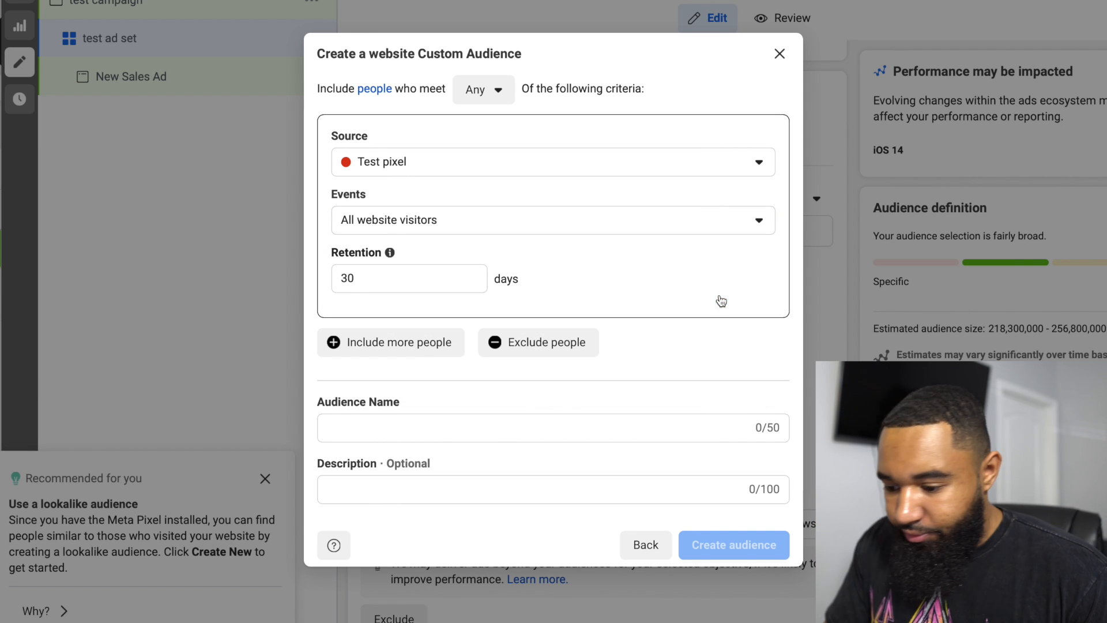
click(395, 275)
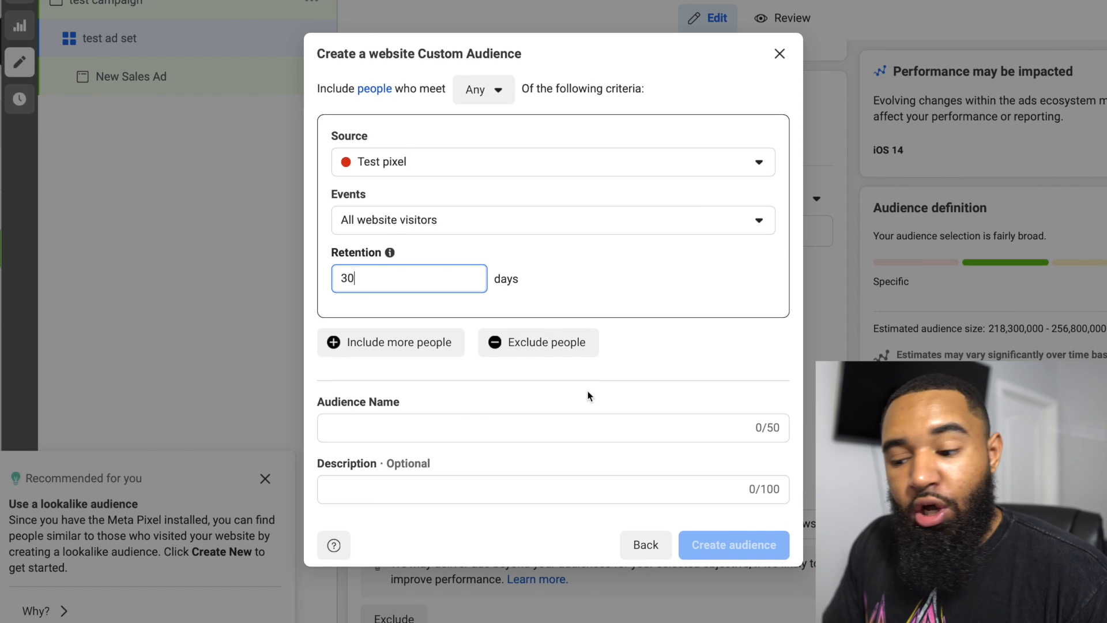
Name the website audience "Test Audience", leave its description empty, create it and close the confirmation.
click(521, 423)
text(T)
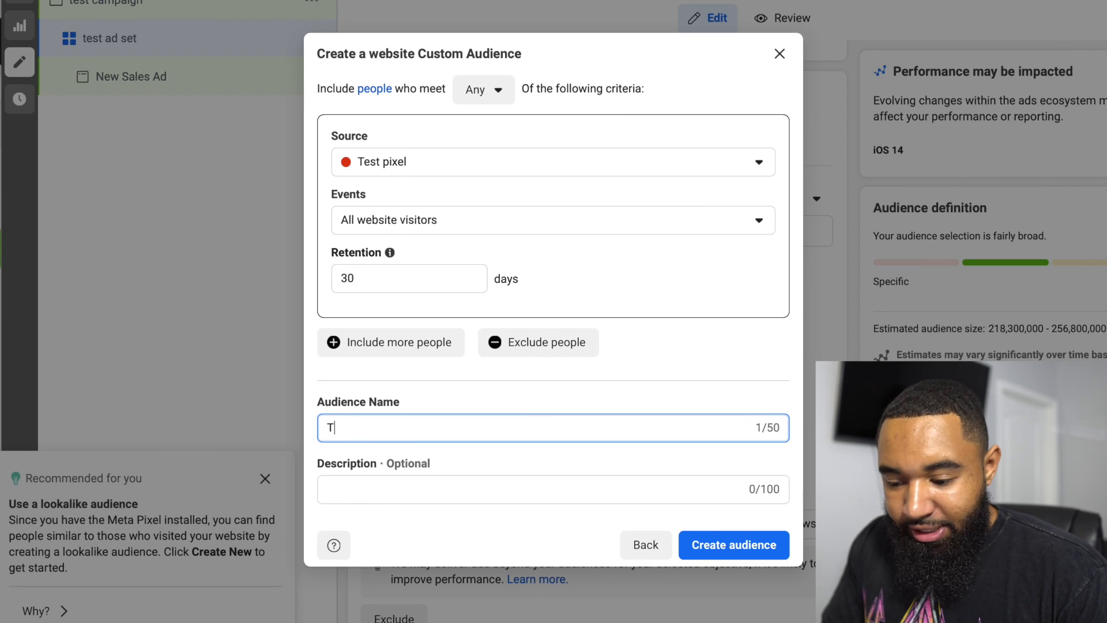
text(est Audience)
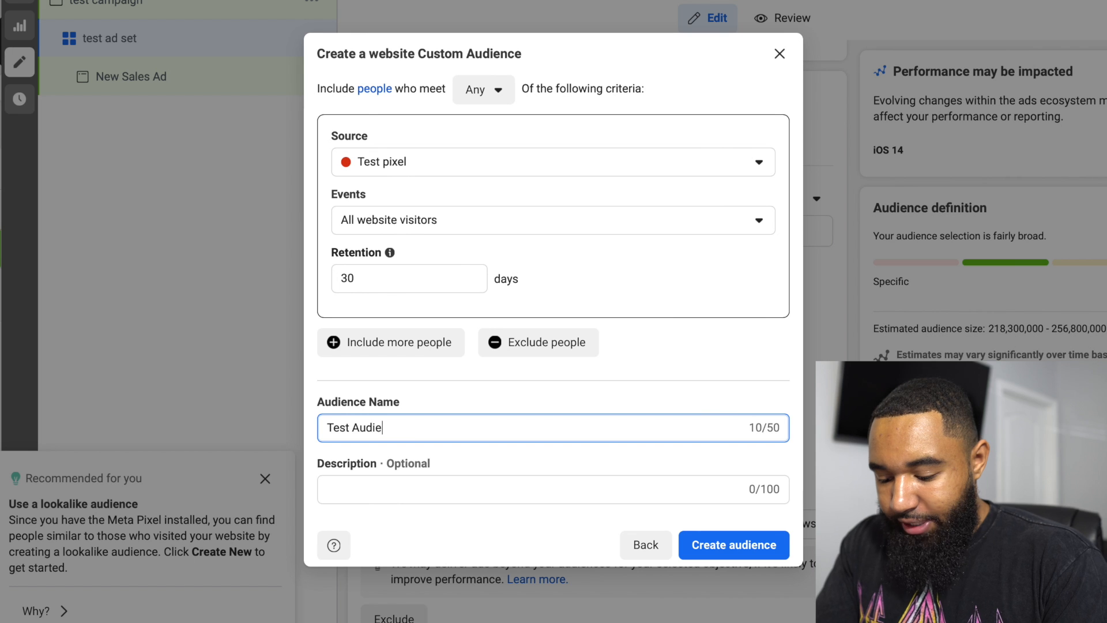
click(504, 497)
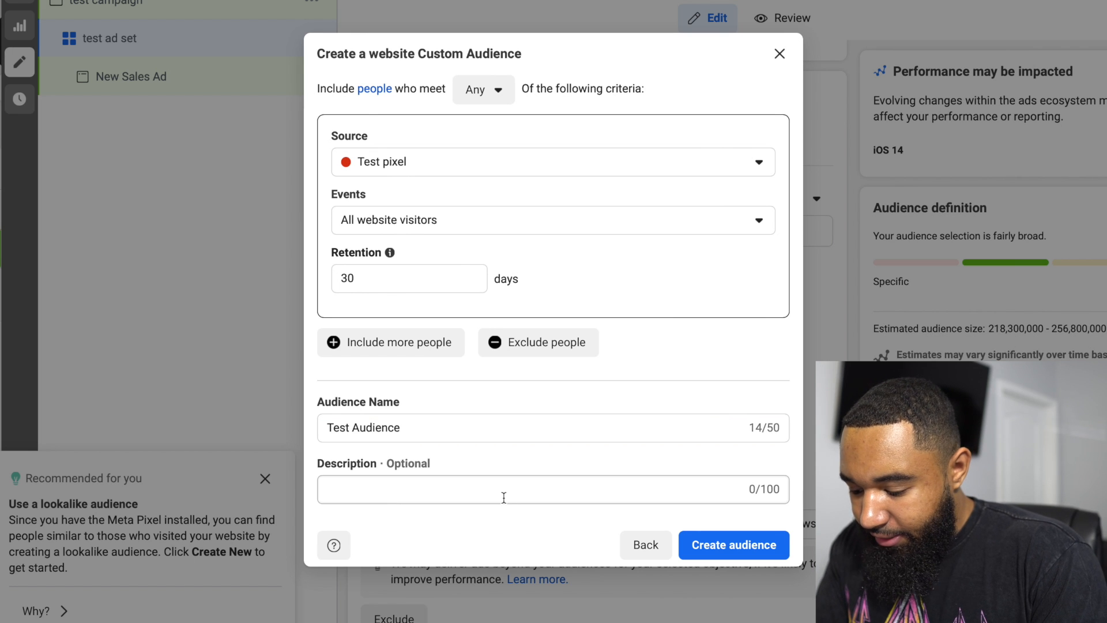
click(504, 497)
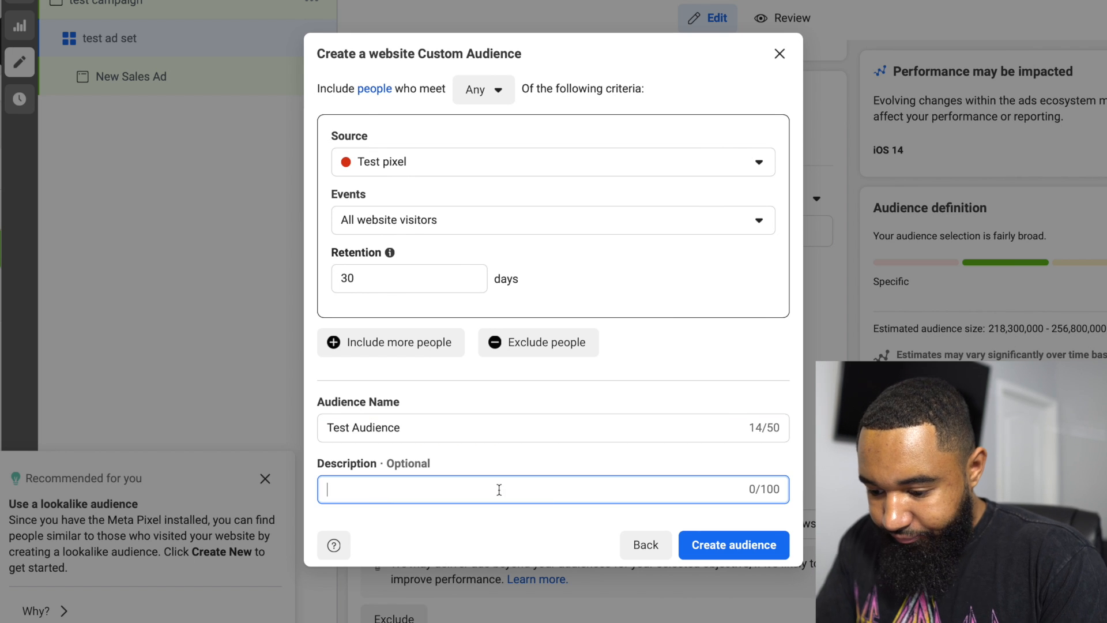
click(754, 549)
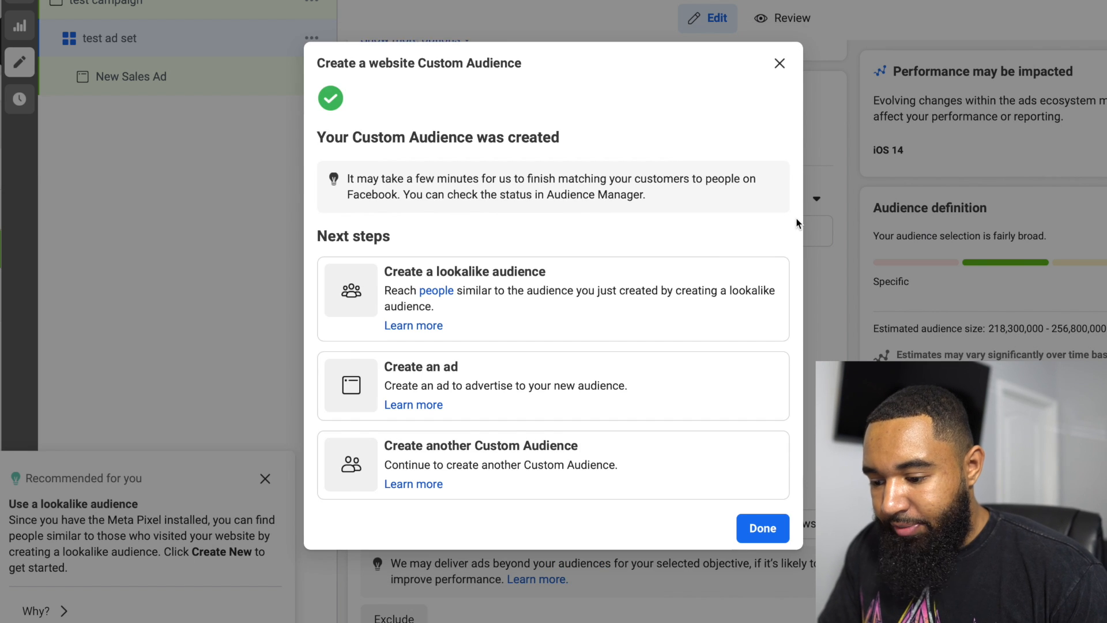
click(756, 529)
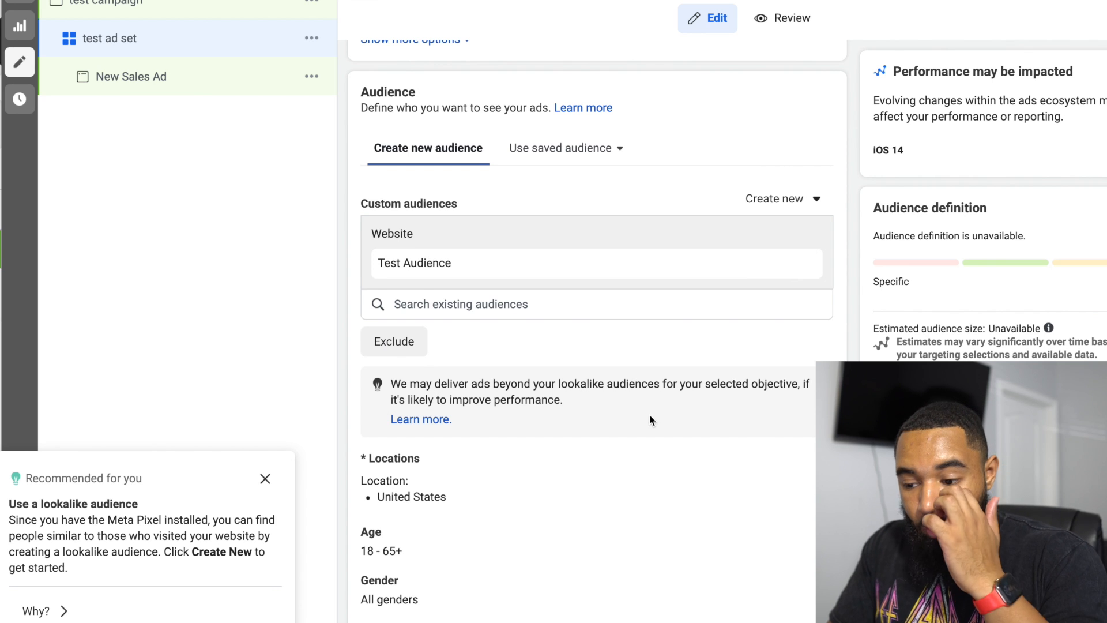
Review the ad set's location, age, gender and detailed targeting settings, and open the languages setting for editing.
scroll(650, 420, down, 2)
scroll(659, 367, down, 3)
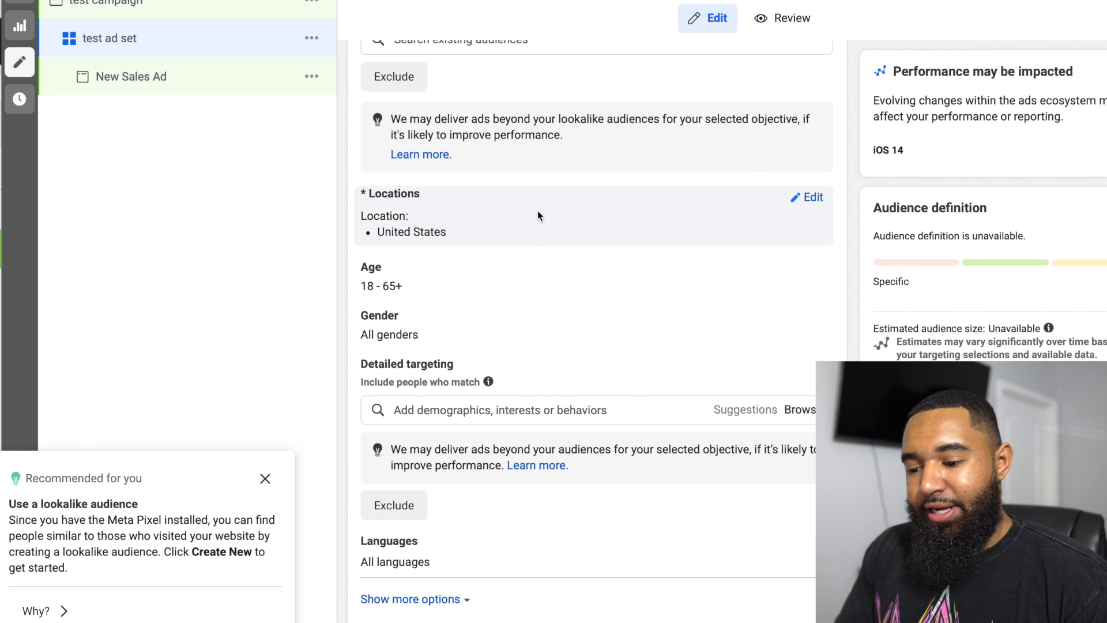
scroll(704, 304, down, 1)
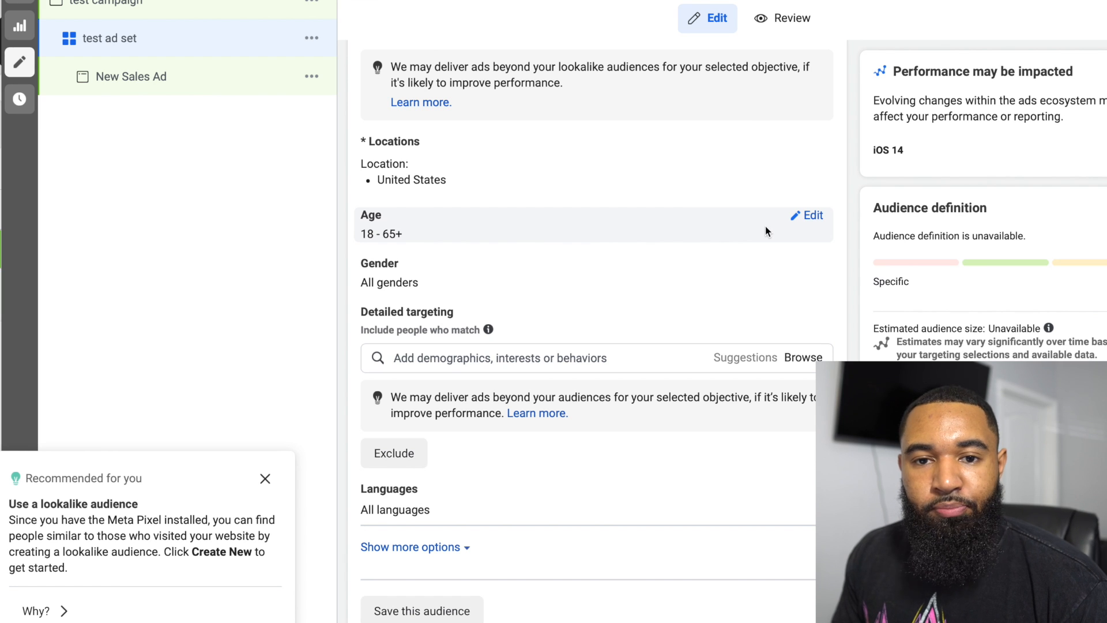
scroll(750, 251, down, 1)
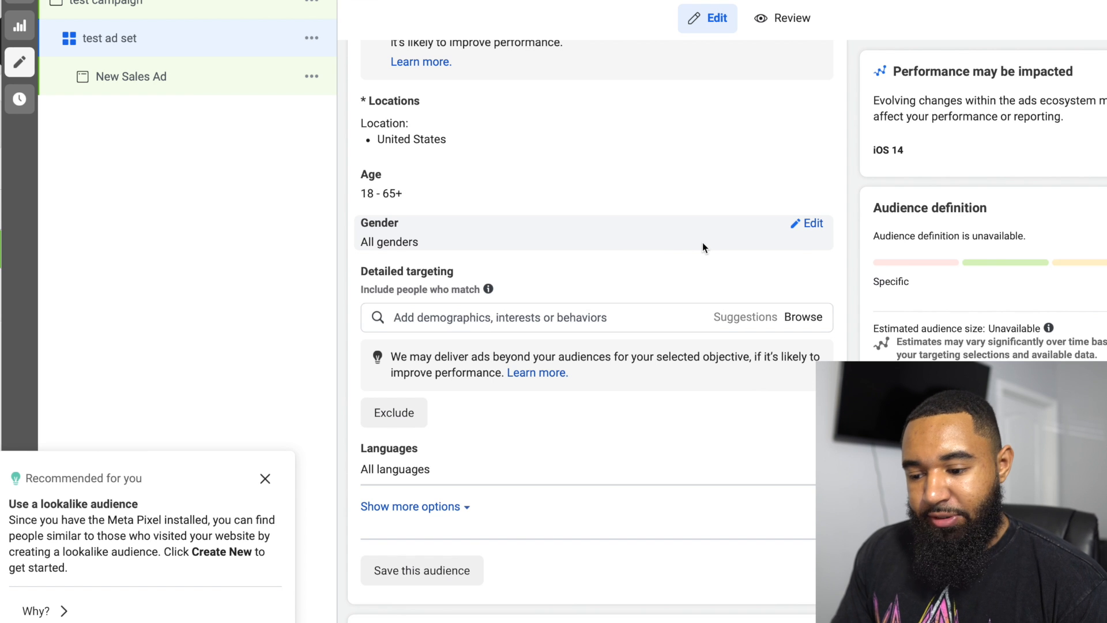
scroll(704, 205, down, 2)
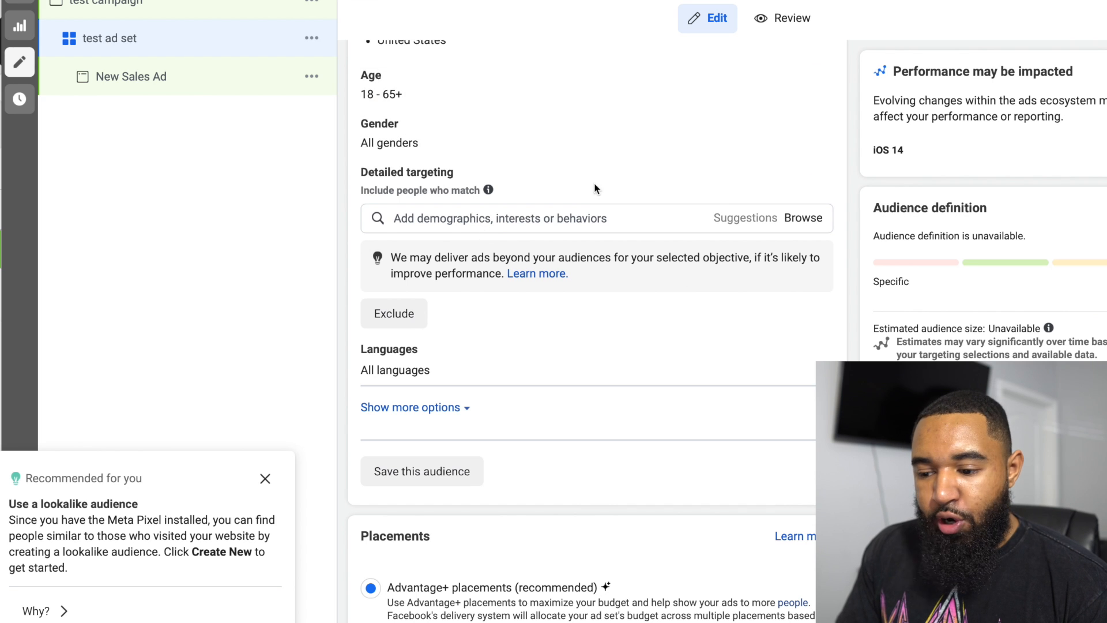
scroll(711, 233, down, 1)
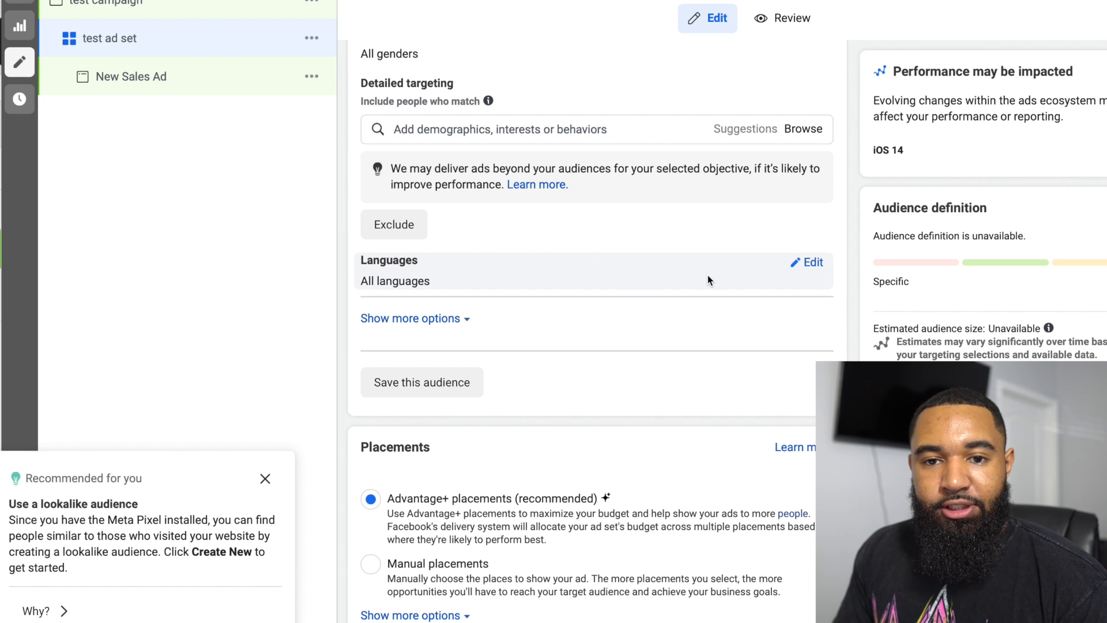
click(813, 262)
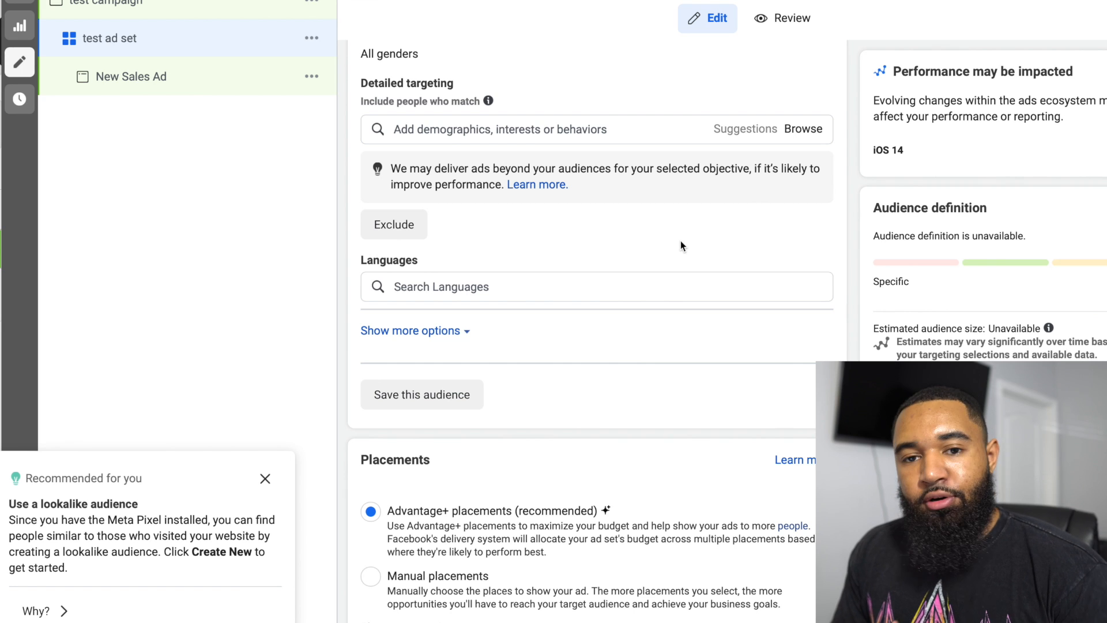
Expand the additional placement options and switch the ad set from Advantage+ placements to manual placements.
scroll(680, 243, down, 1)
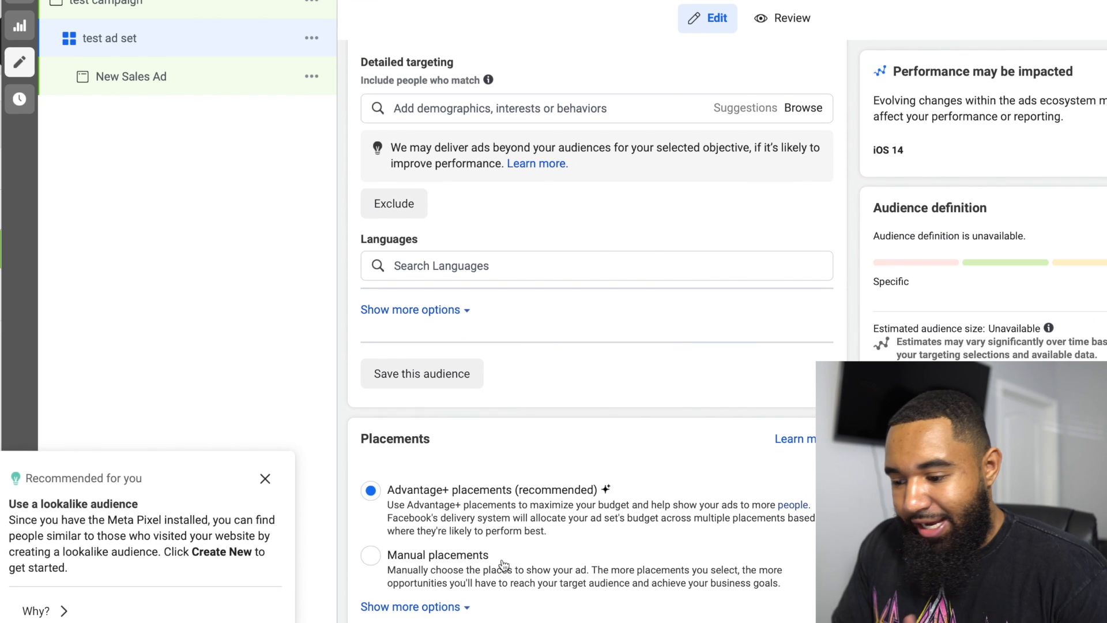
click(441, 607)
scroll(642, 574, down, 3)
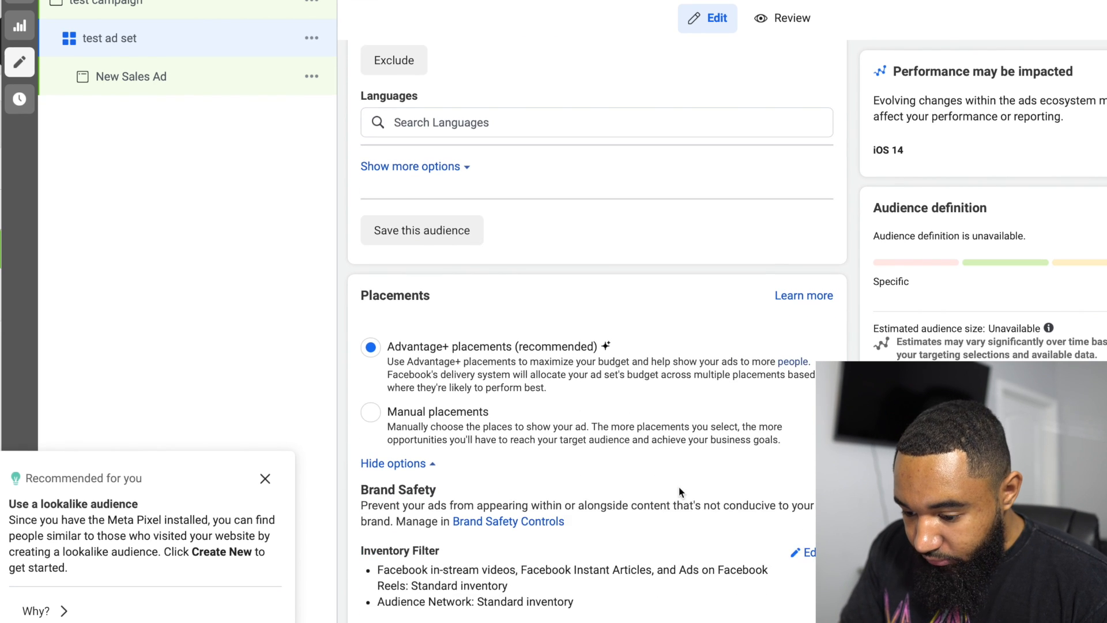
scroll(679, 487, down, 1)
scroll(642, 481, up, 2)
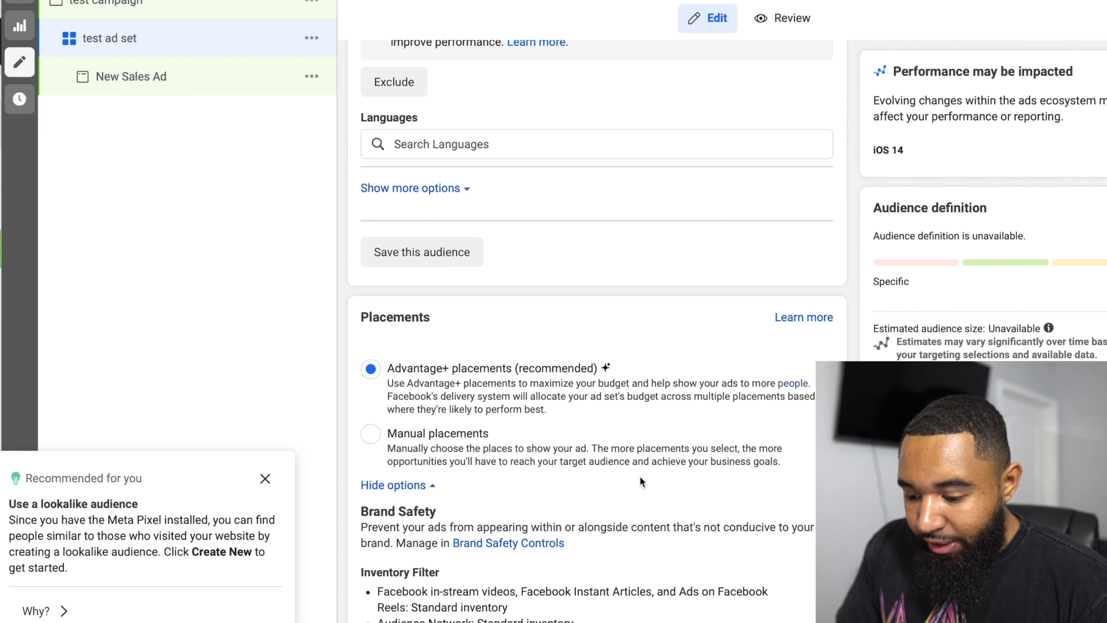
scroll(642, 482, up, 1)
scroll(635, 484, down, 1)
click(372, 463)
scroll(640, 423, down, 6)
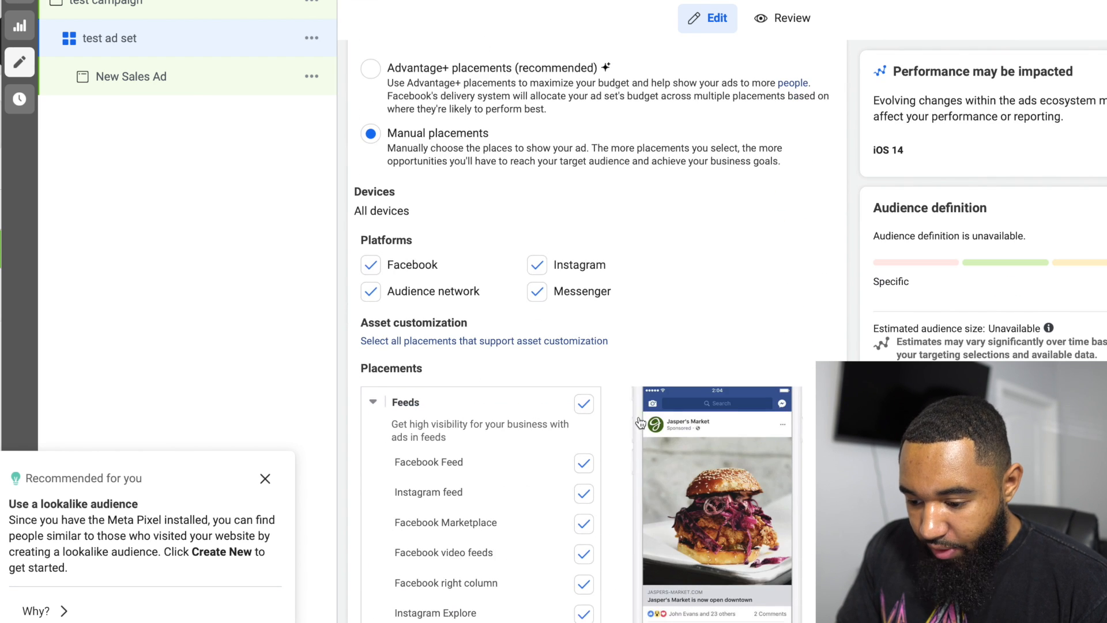
Exclude the Audience network, Facebook and Messenger platforms so that the ad set runs only on Instagram.
scroll(652, 294, down, 1)
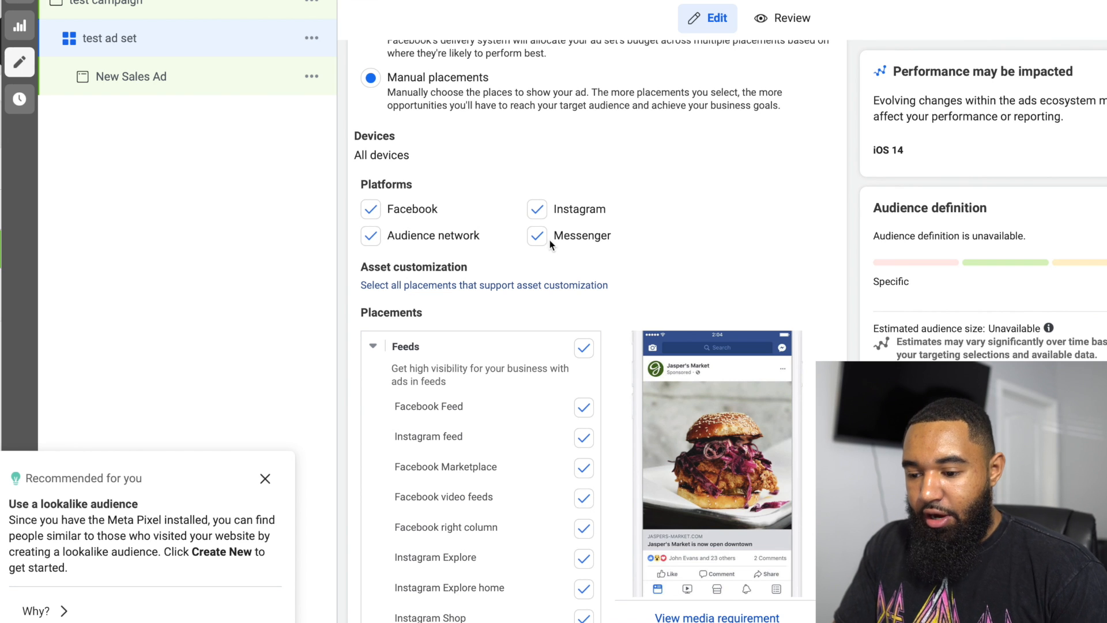
click(371, 236)
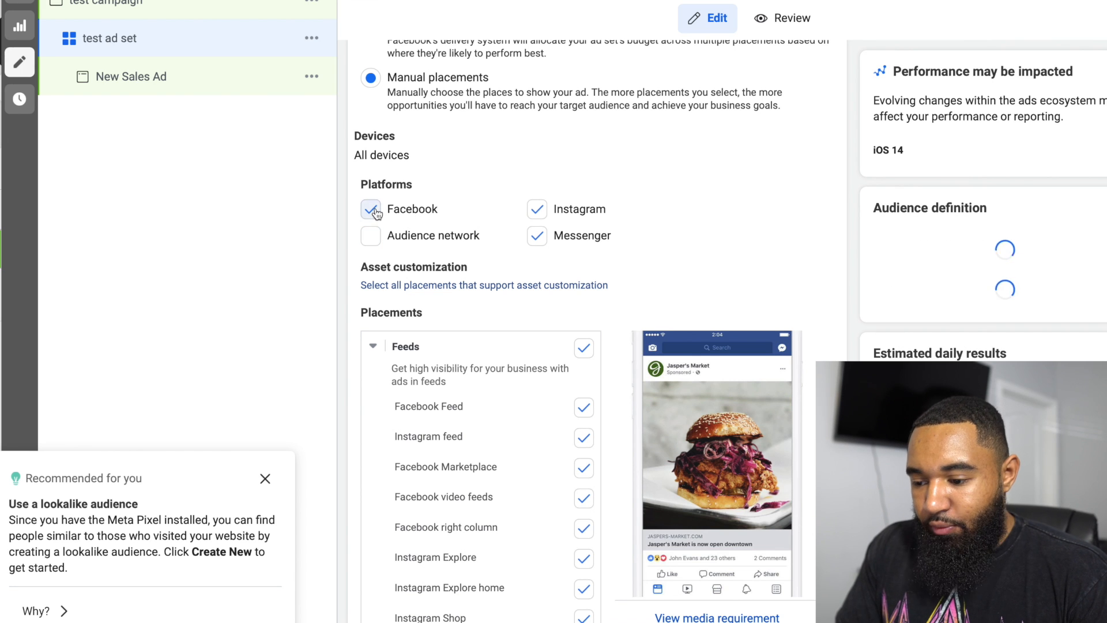
click(372, 209)
click(536, 236)
Examine which individual placements are selected under Feeds, Stories and Reels, In-stream and the remaining placement groups.
scroll(701, 270, down, 2)
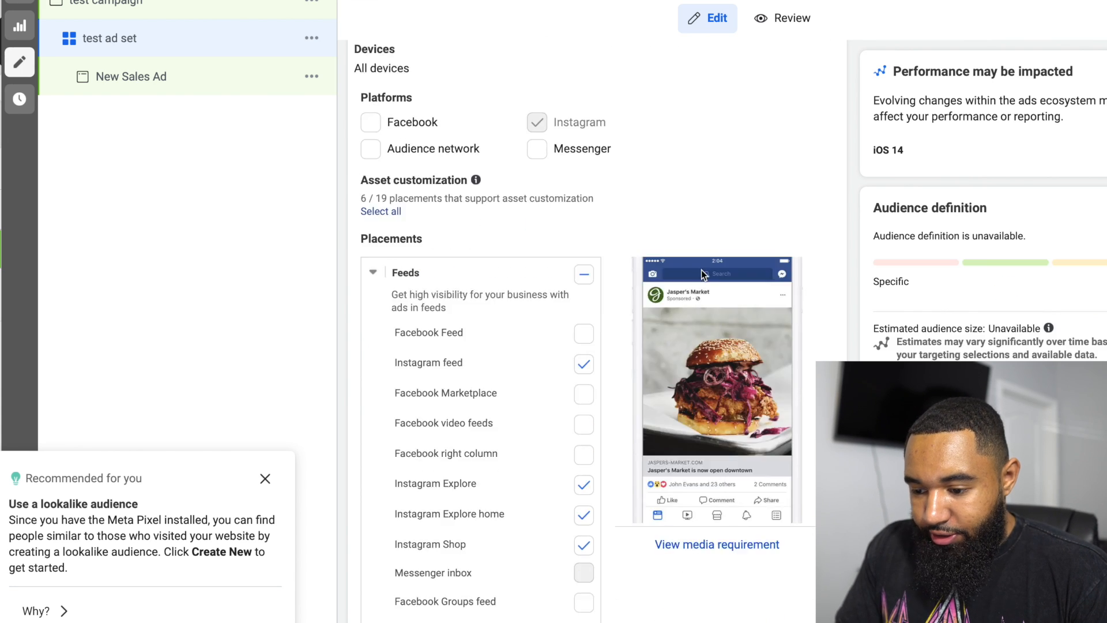
scroll(701, 270, down, 3)
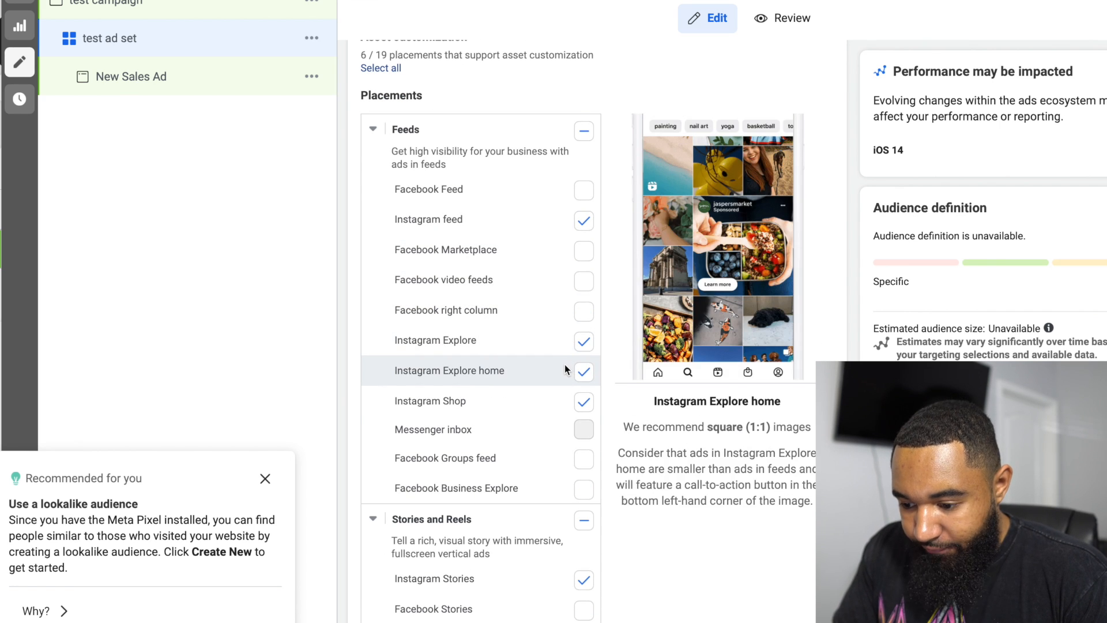
scroll(565, 400, down, 2)
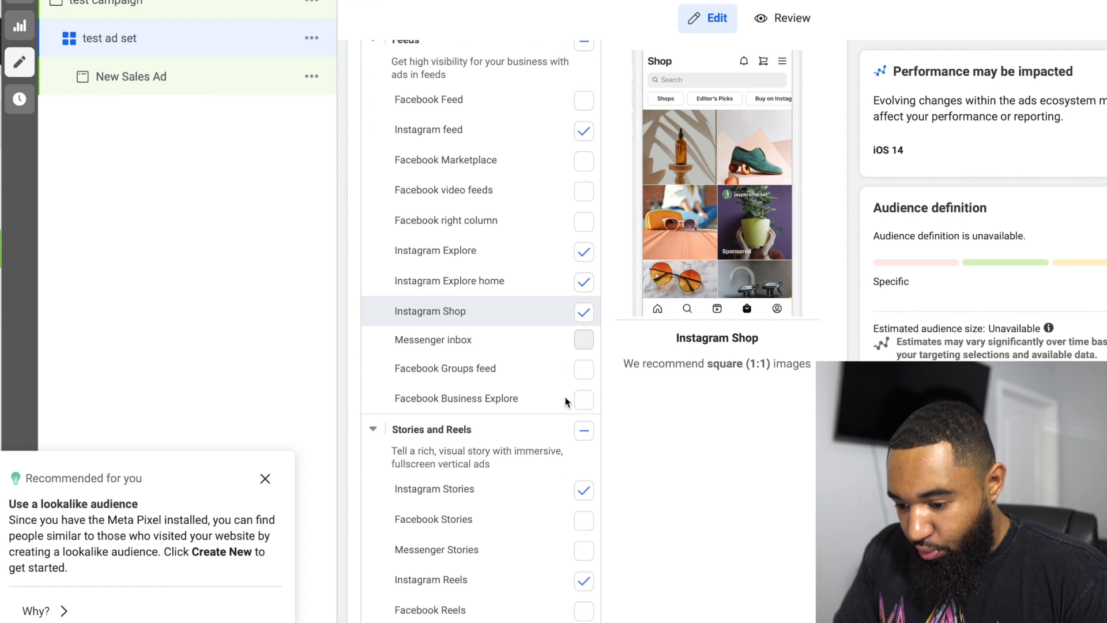
scroll(565, 396, down, 2)
scroll(581, 419, down, 1)
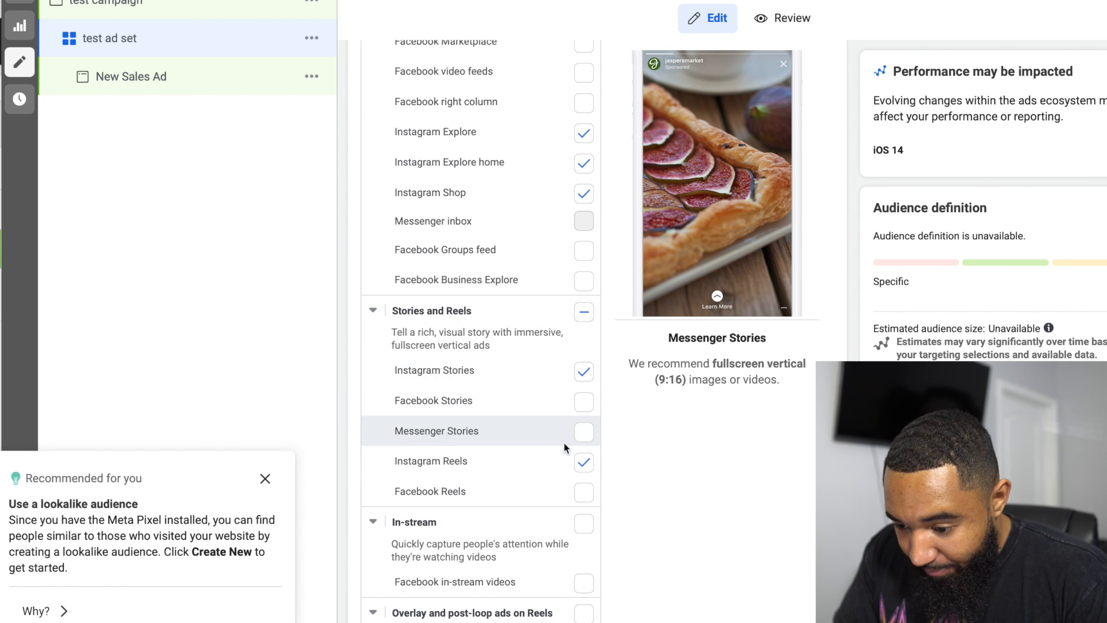
scroll(559, 461, down, 7)
scroll(558, 523, up, 6)
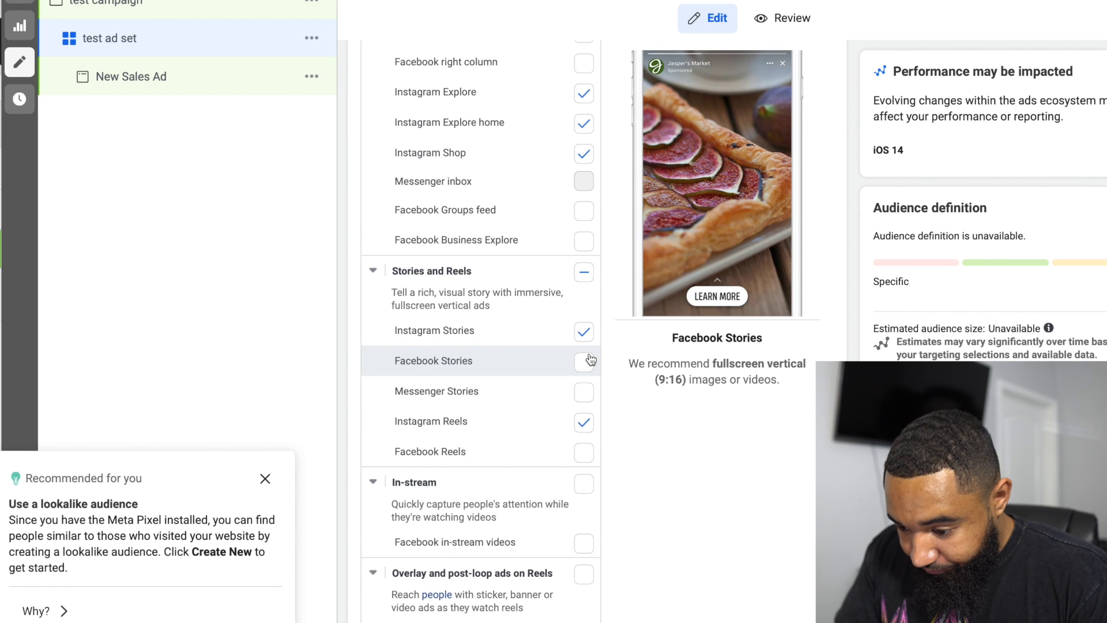
Review the Instagram placements selected under Feeds and under Stories and Reels, comparing their previews and format recommendations.
scroll(591, 361, up, 3)
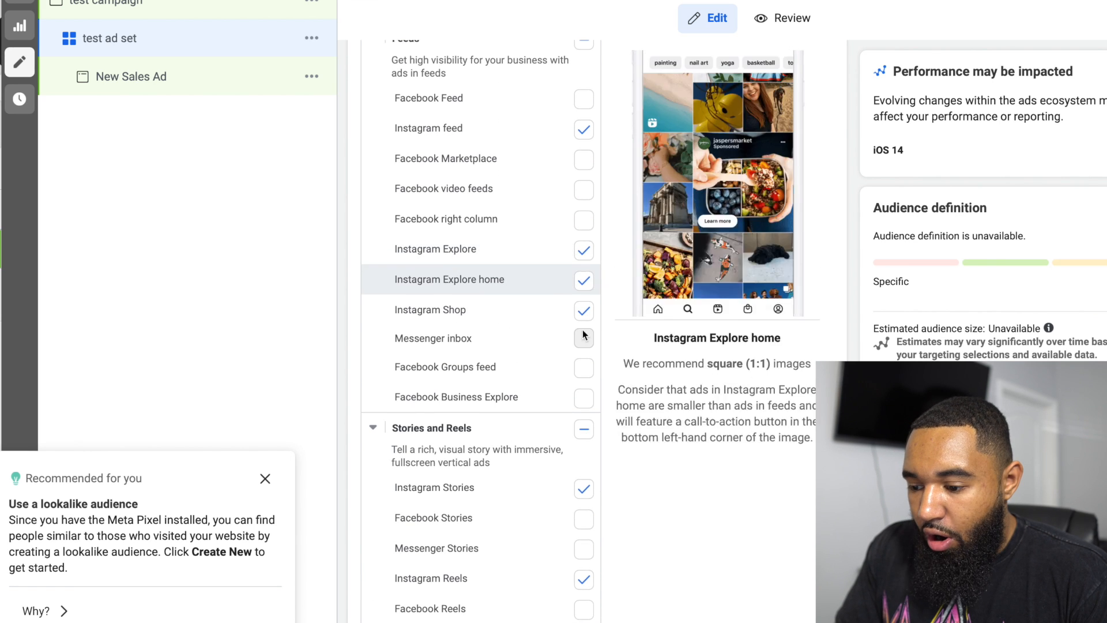
scroll(584, 298, down, 1)
scroll(573, 260, up, 3)
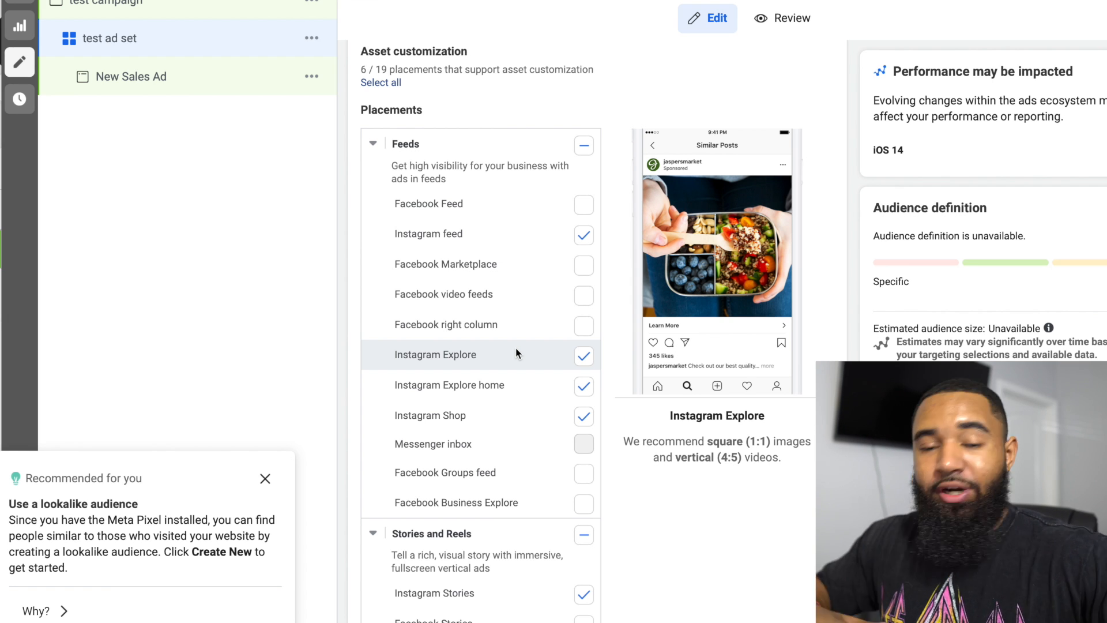
scroll(546, 354, down, 2)
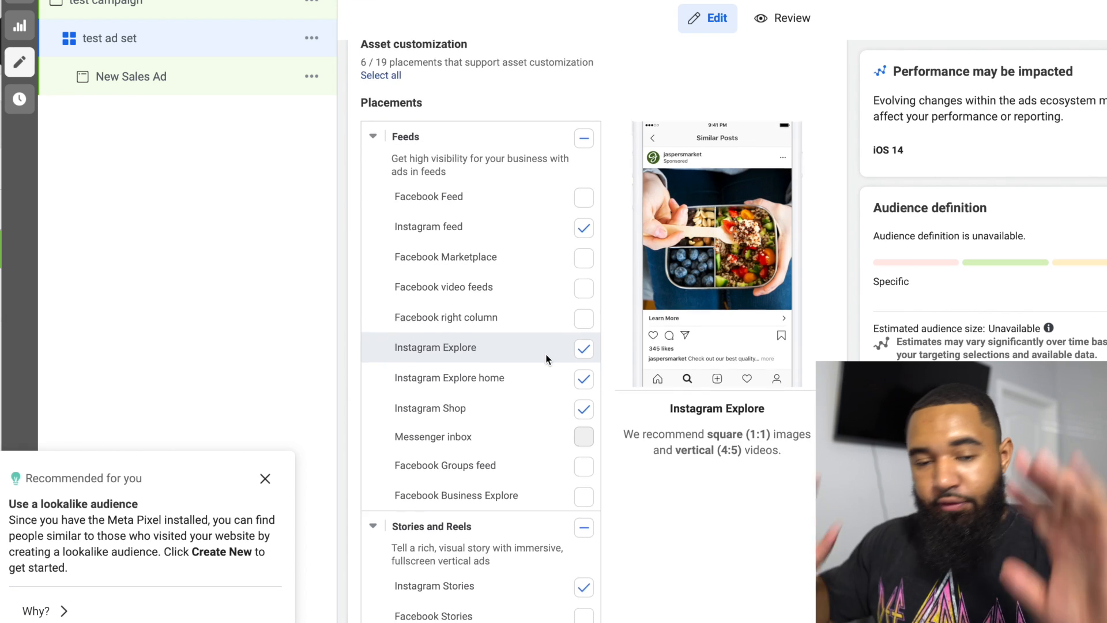
scroll(525, 364, down, 4)
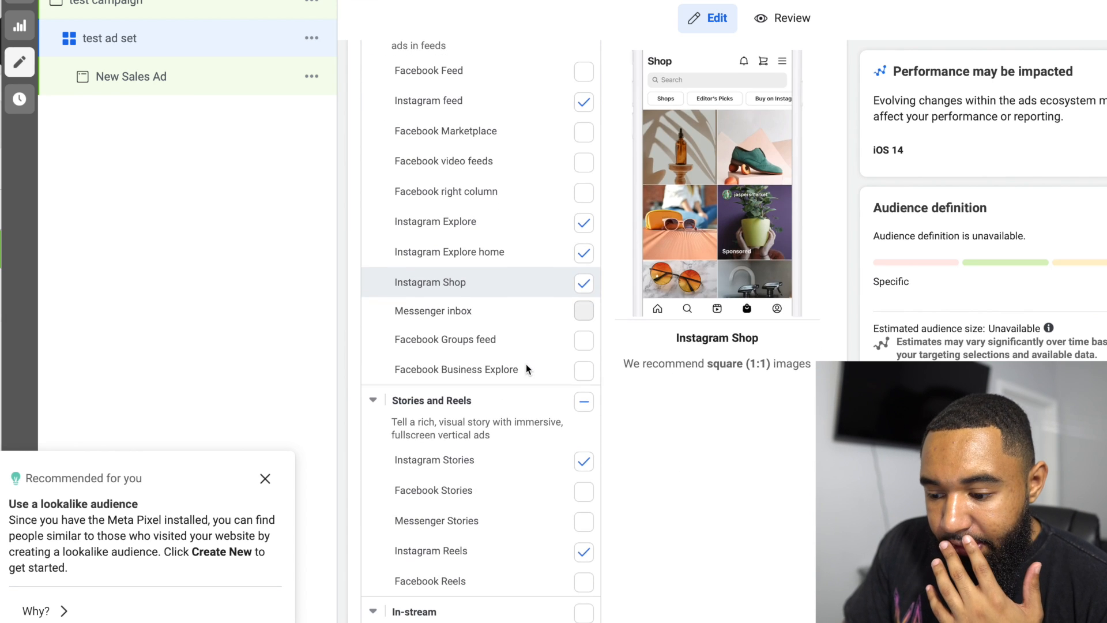
scroll(513, 473, down, 2)
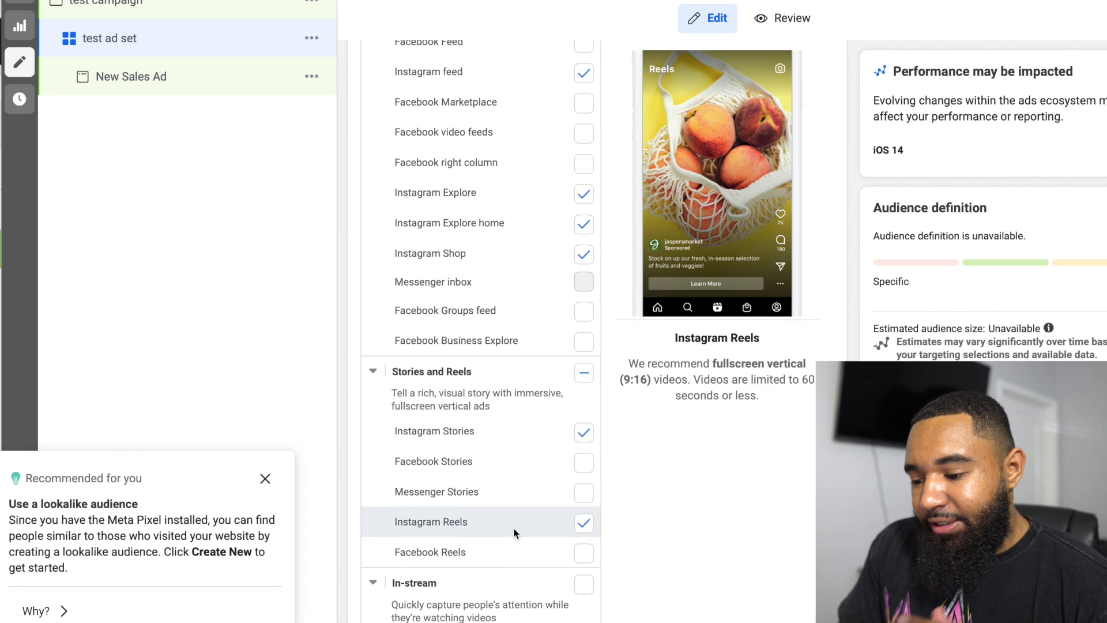
scroll(531, 135, up, 8)
scroll(532, 135, up, 1)
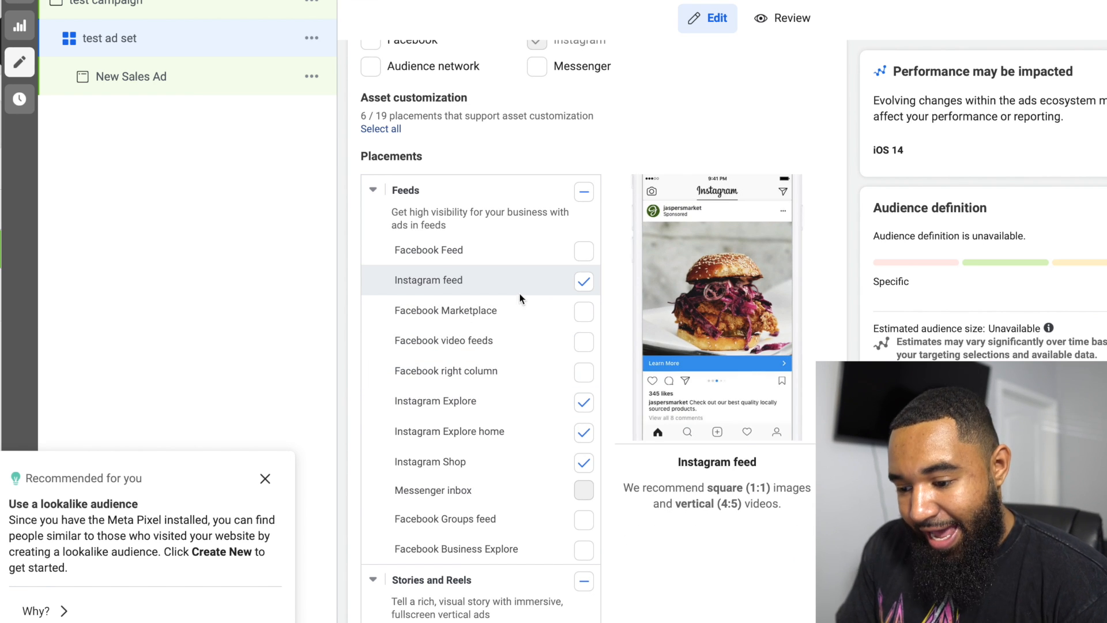
scroll(530, 473, down, 3)
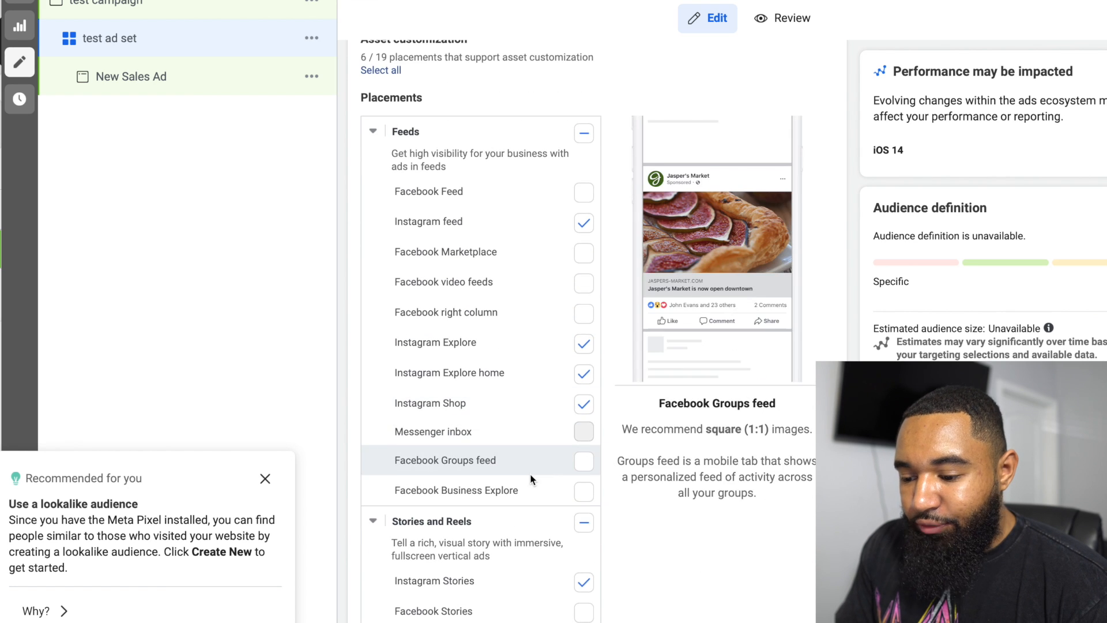
scroll(520, 508, down, 1)
scroll(527, 486, down, 2)
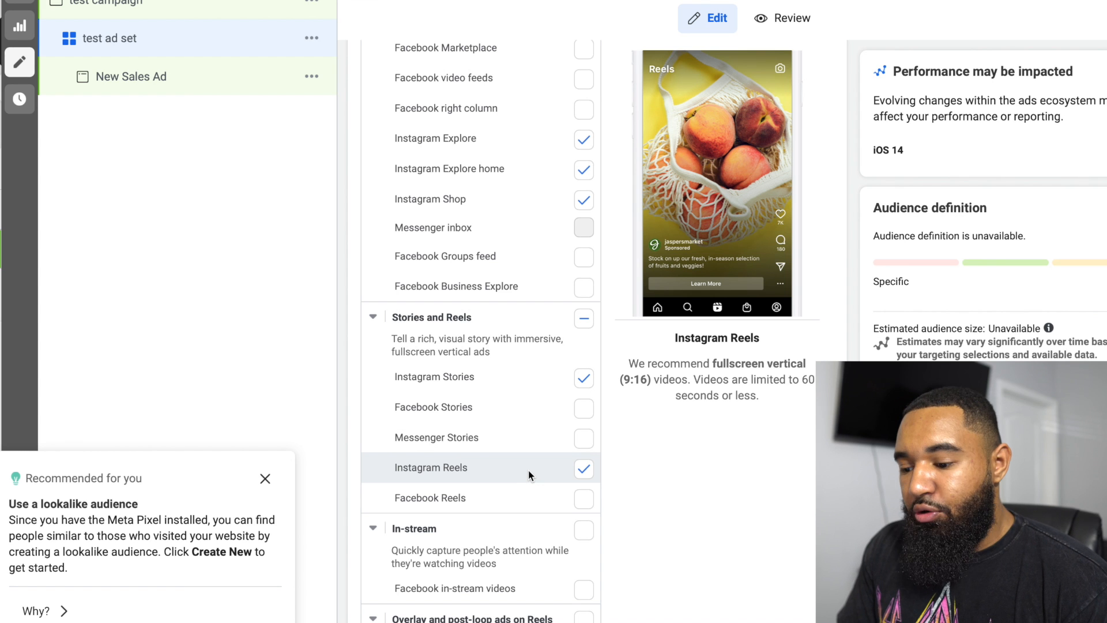
scroll(529, 469, down, 3)
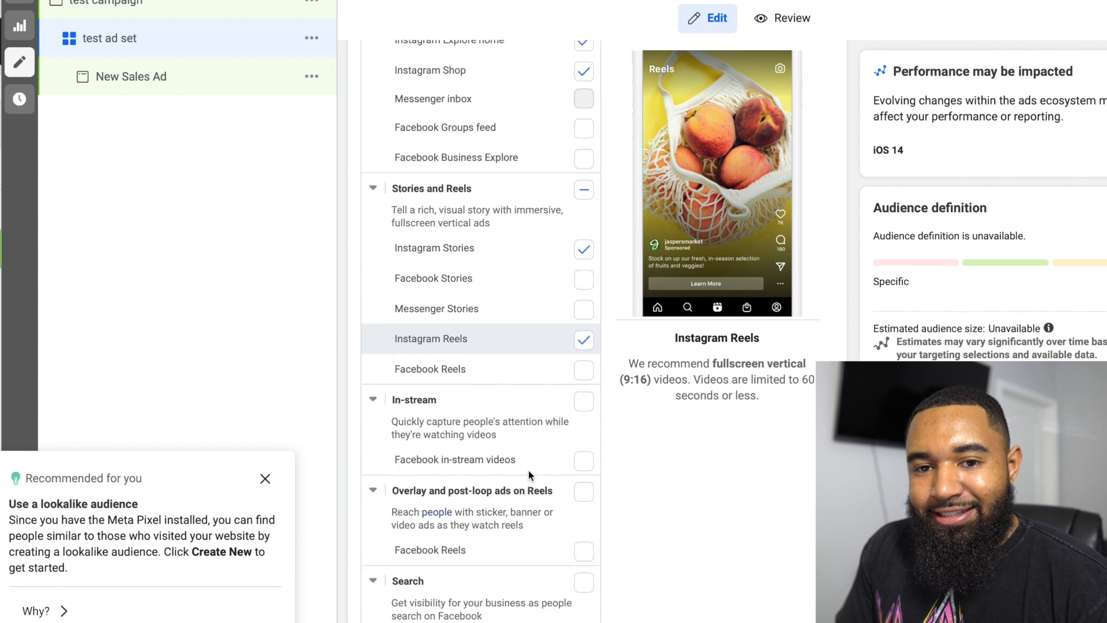
scroll(532, 352, up, 2)
scroll(538, 195, up, 4)
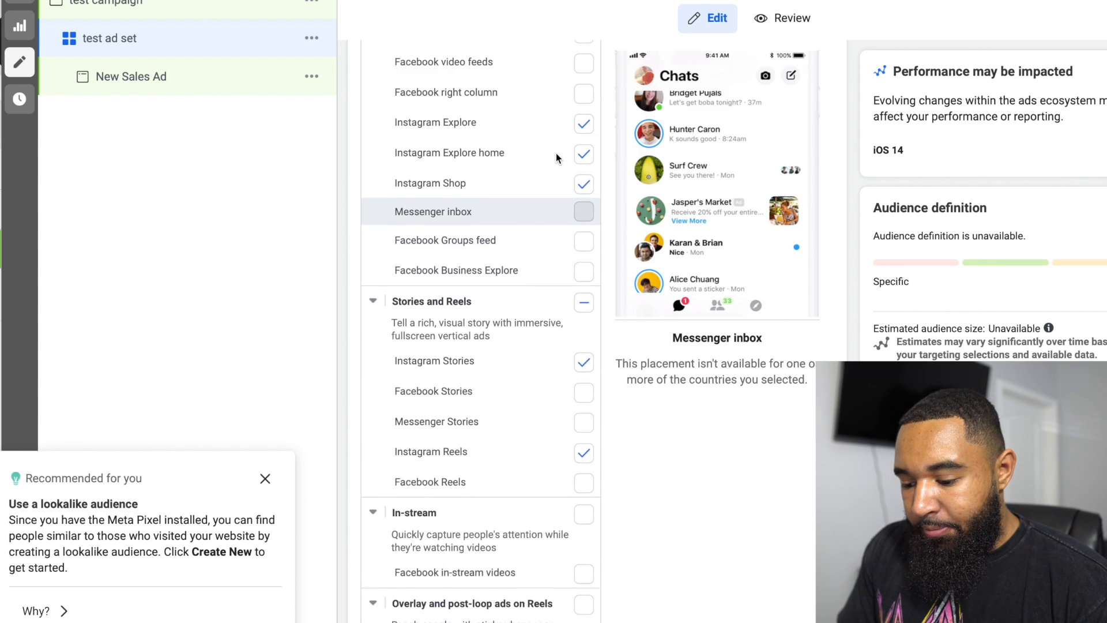
Continue to the new sales ad and rename it Test Ad.
scroll(537, 234, down, 3)
scroll(532, 286, down, 8)
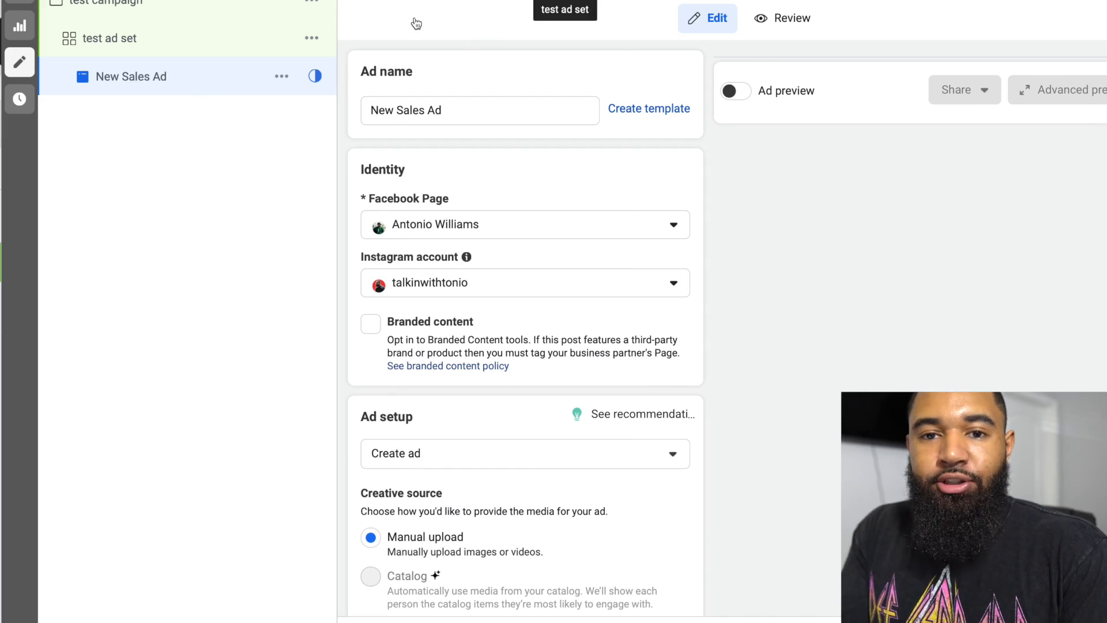
click(470, 110)
key(BackSpace)
key(BackSpace)
key(BackSpace)
key(BackSpace)
key(BackSpace)
key(BackSpace)
key(BackSpace)
key(BackSpace)
key(BackSpace)
key(BackSpace)
key(BackSpace)
key(BackSpace)
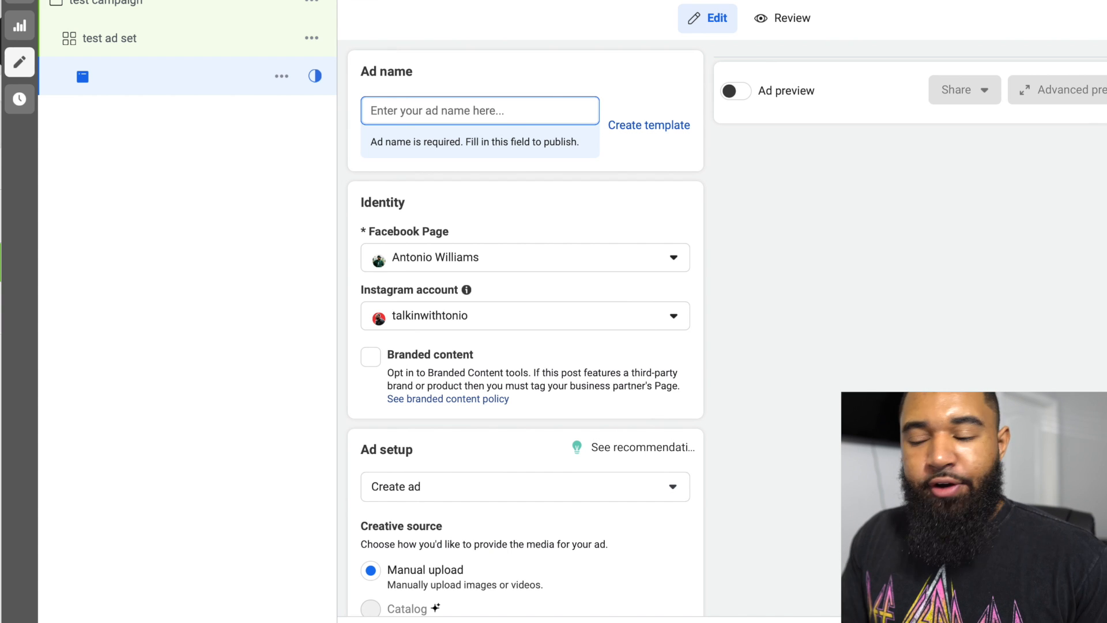
text(Test)
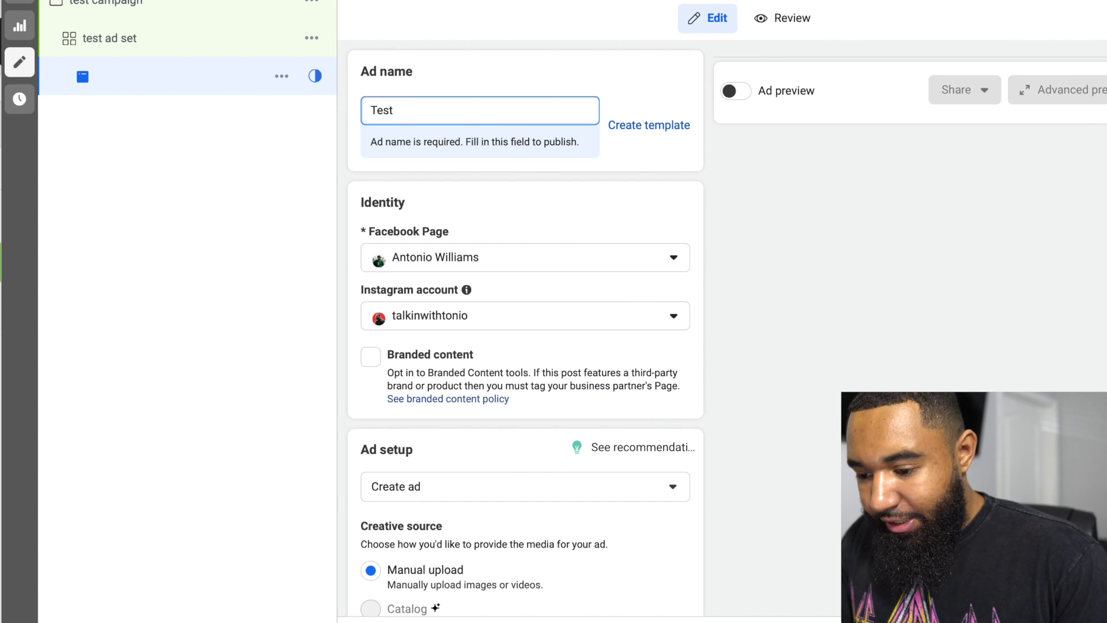
text( Ad)
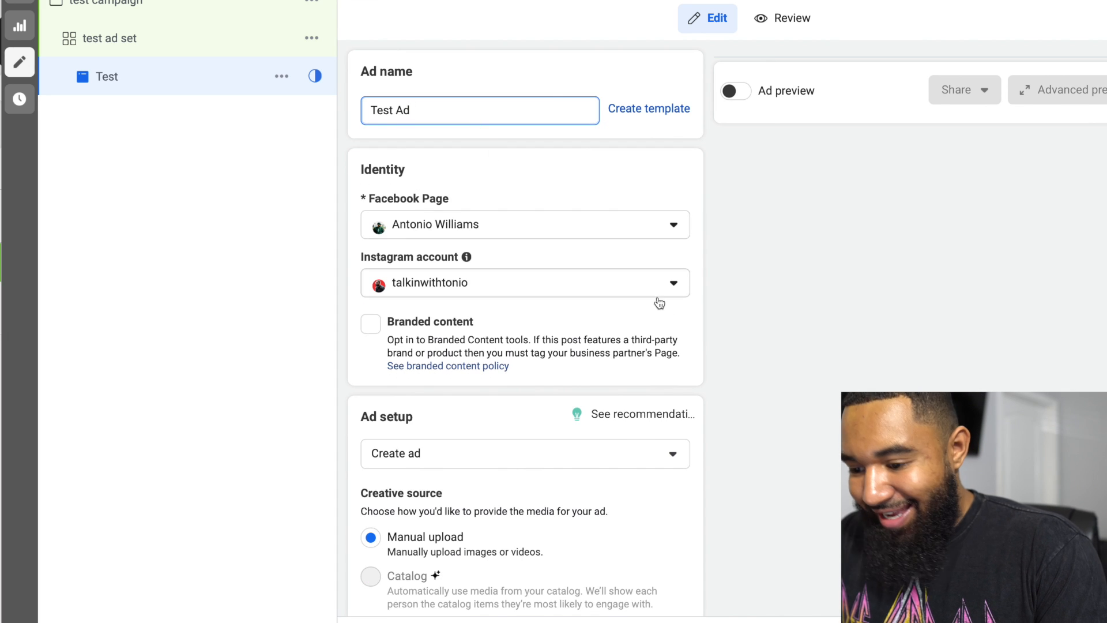
Examine the ad's identity settings and the Ad setup options for creative source, format and multi-advertiser ads.
scroll(682, 327, down, 2)
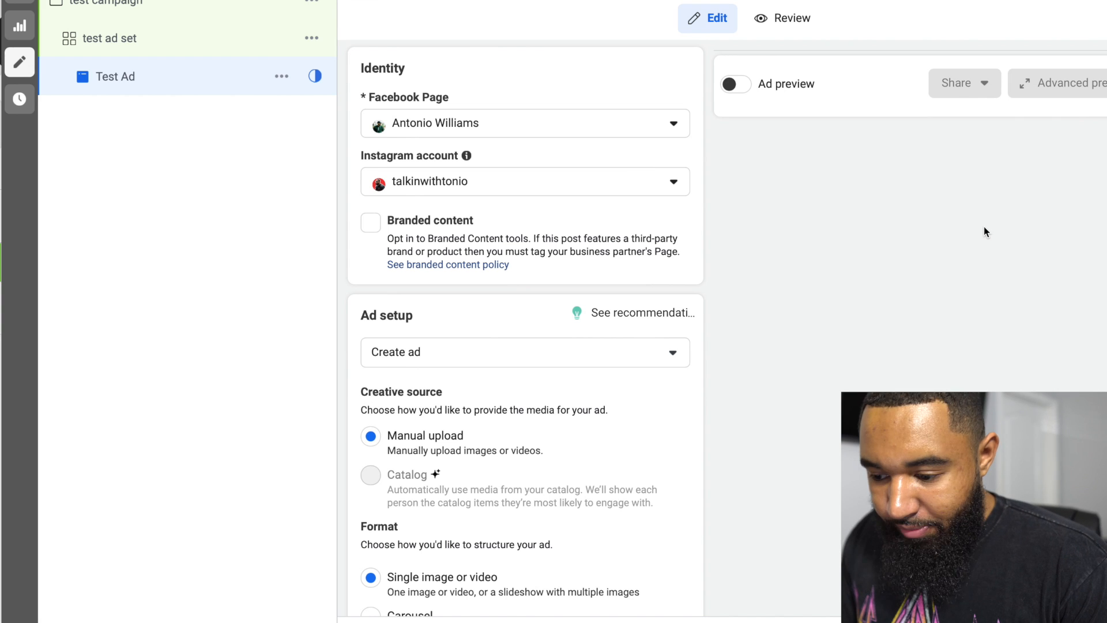
scroll(984, 227, down, 5)
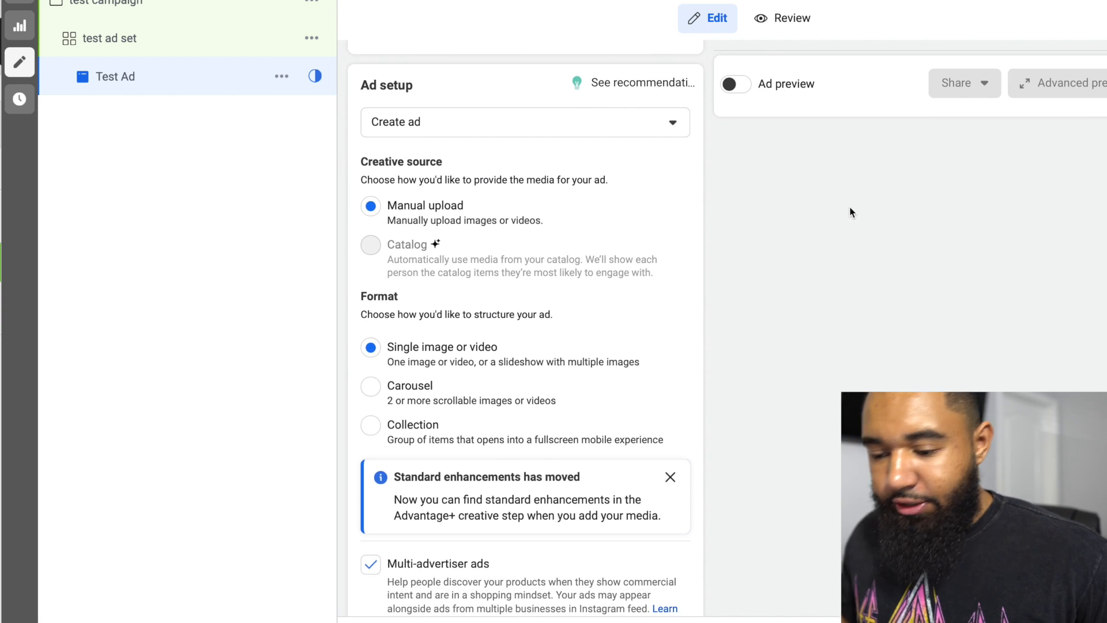
scroll(850, 212, up, 3)
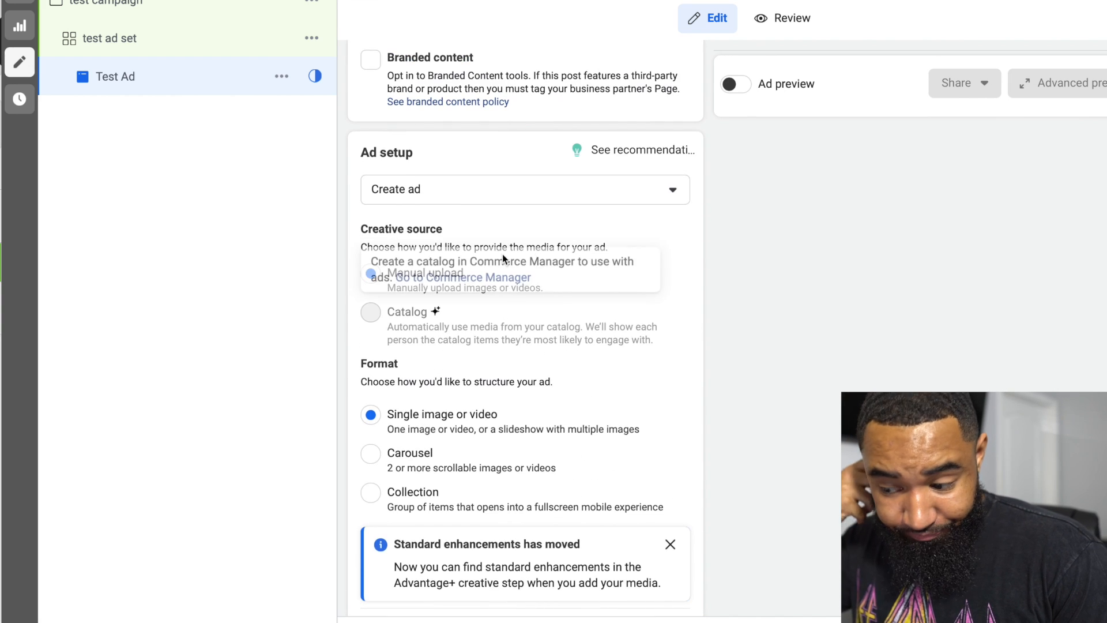
scroll(661, 402, down, 1)
scroll(694, 414, down, 1)
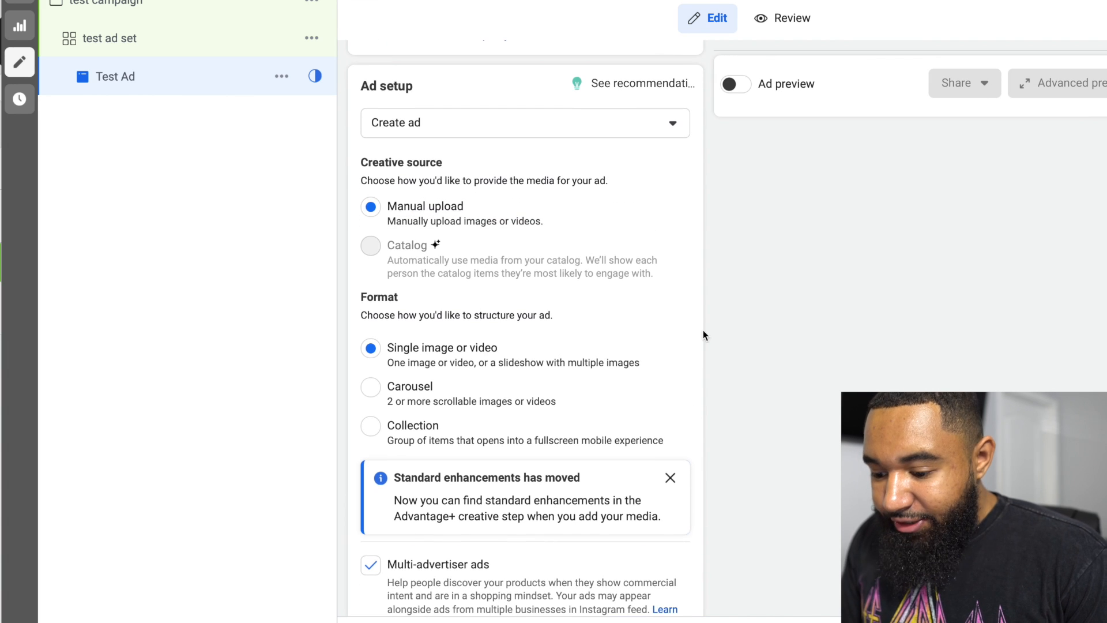
mouse_move(553, 219)
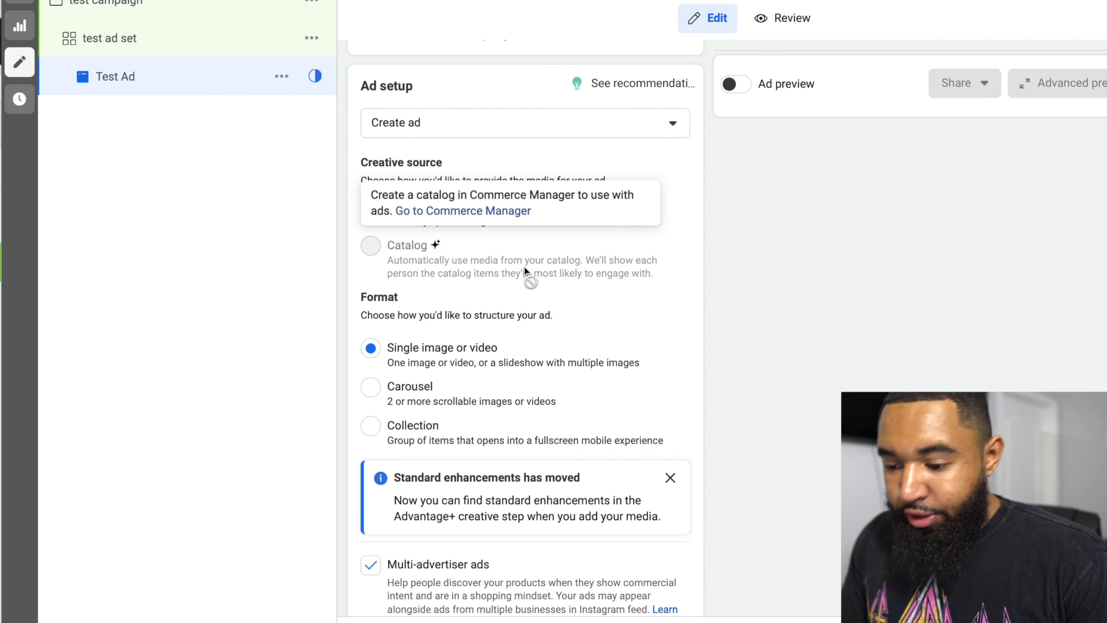
scroll(524, 266, down, 3)
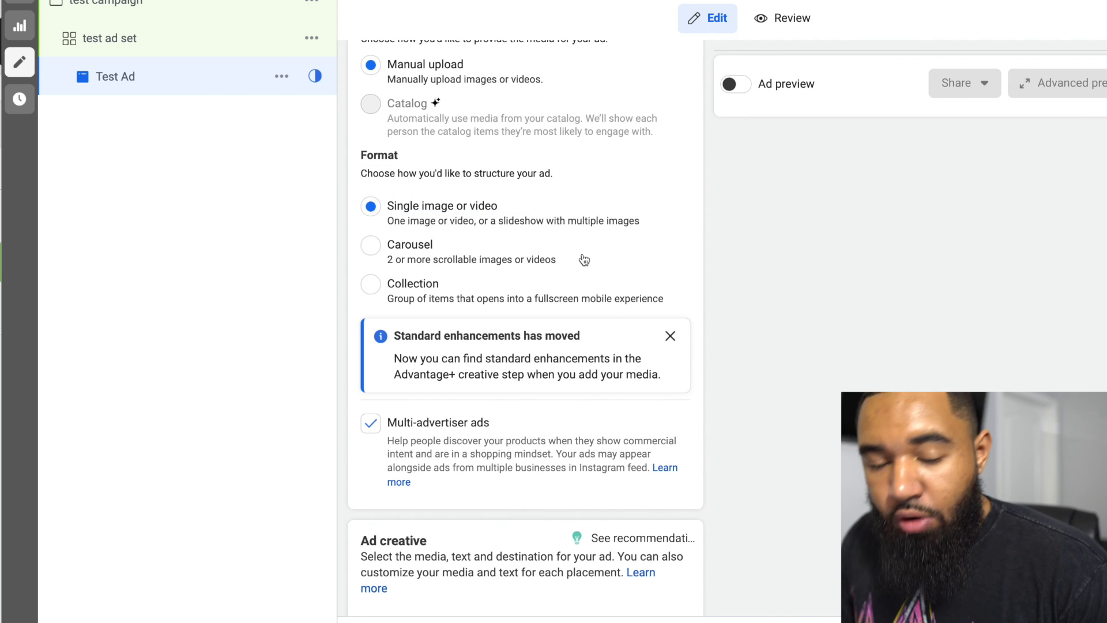
scroll(562, 263, down, 1)
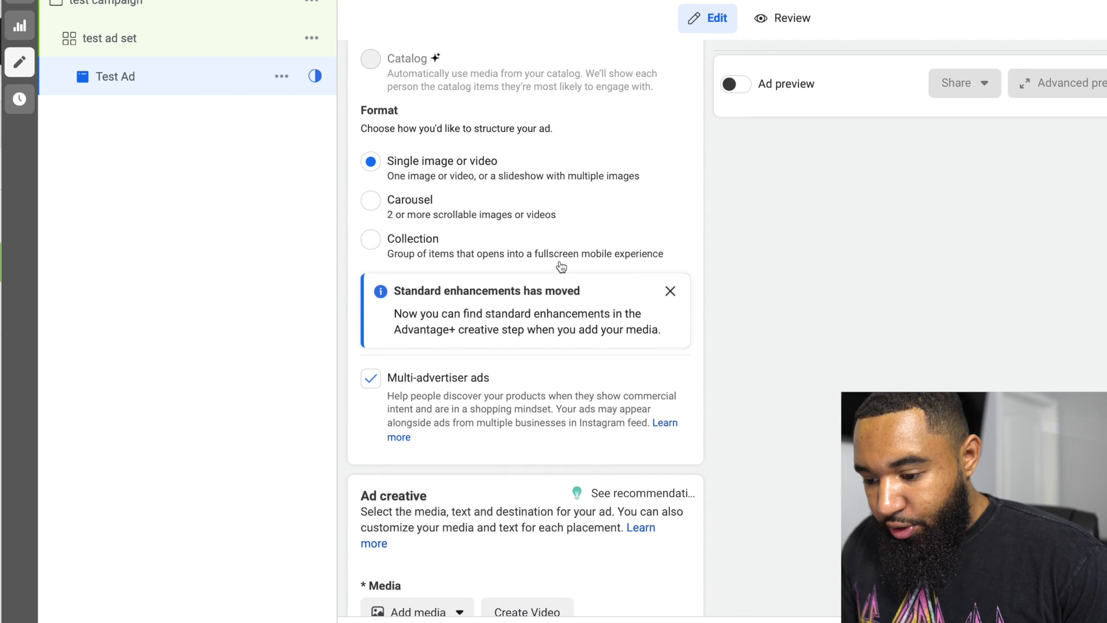
Dismiss the notice about standard enhancements, then review the format options and the Ad creative fields.
click(670, 291)
scroll(739, 312, up, 4)
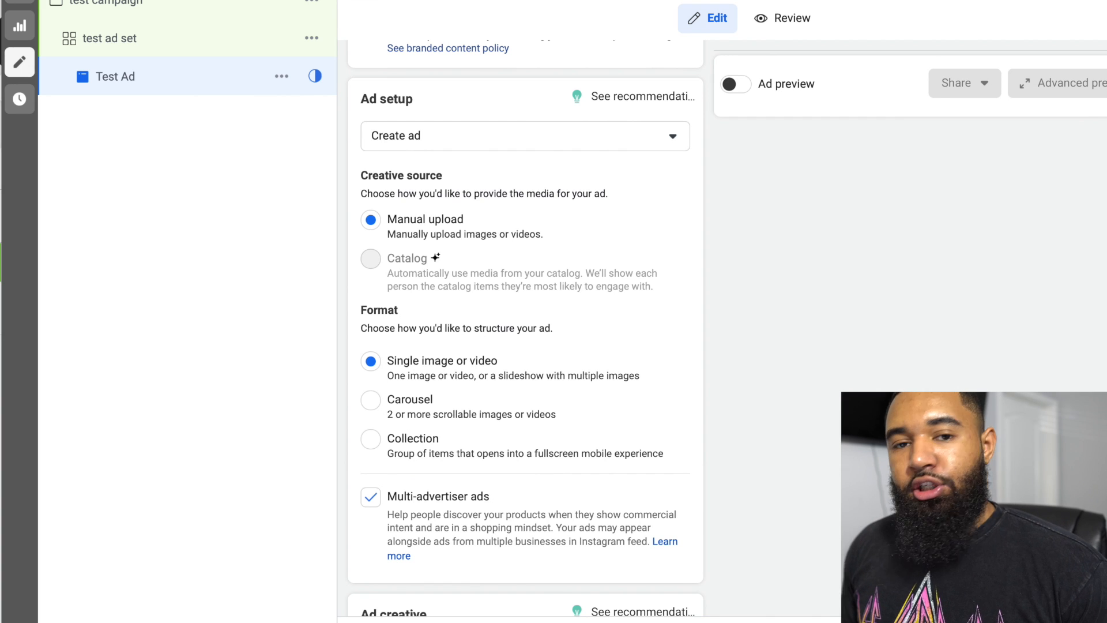
scroll(525, 329, down, 2)
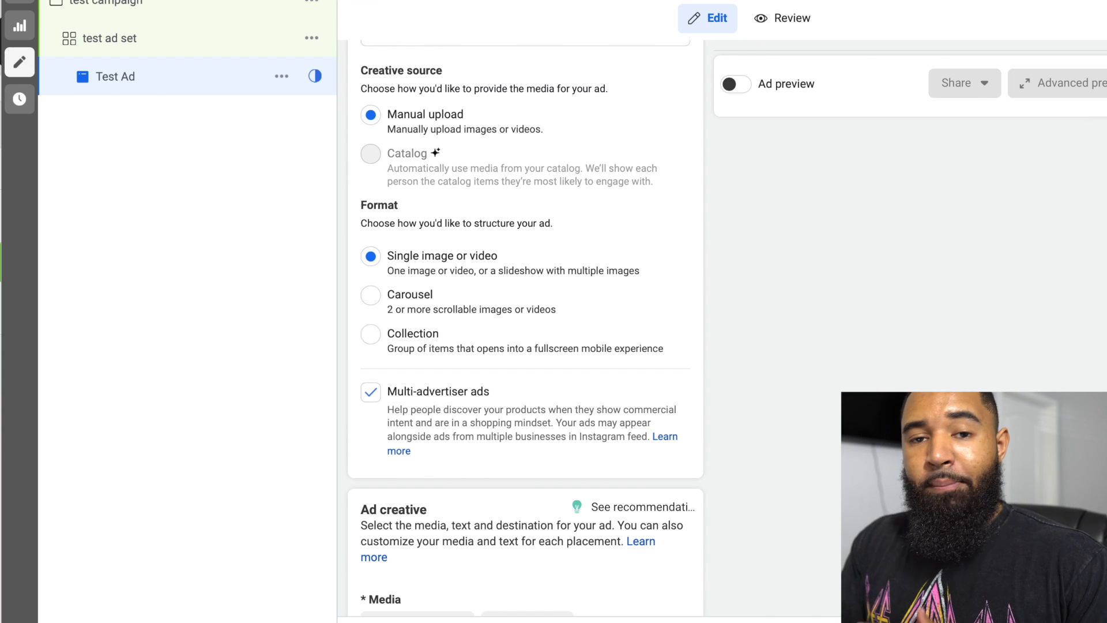
scroll(525, 328, down, 1)
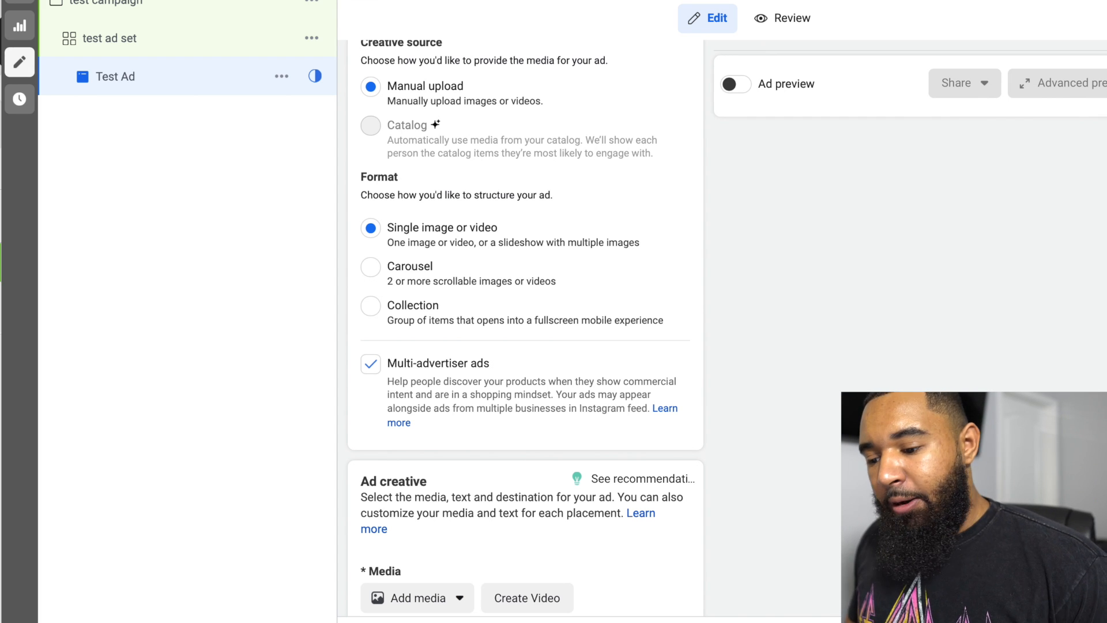
scroll(525, 325, down, 8)
scroll(501, 254, up, 3)
scroll(502, 254, down, 2)
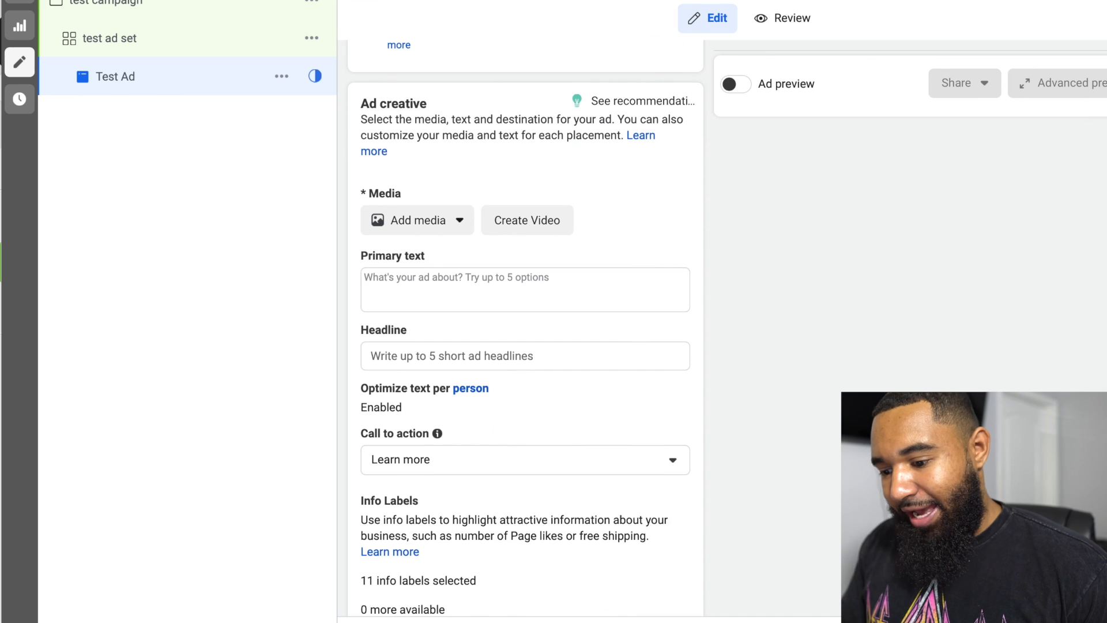
click(452, 225)
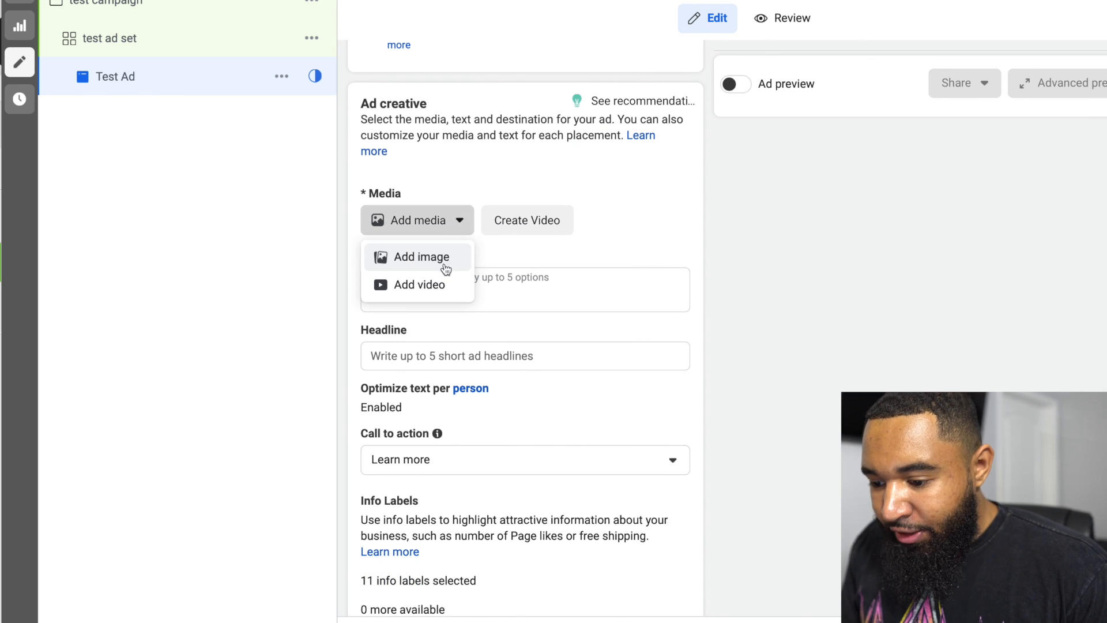
click(643, 241)
click(583, 279)
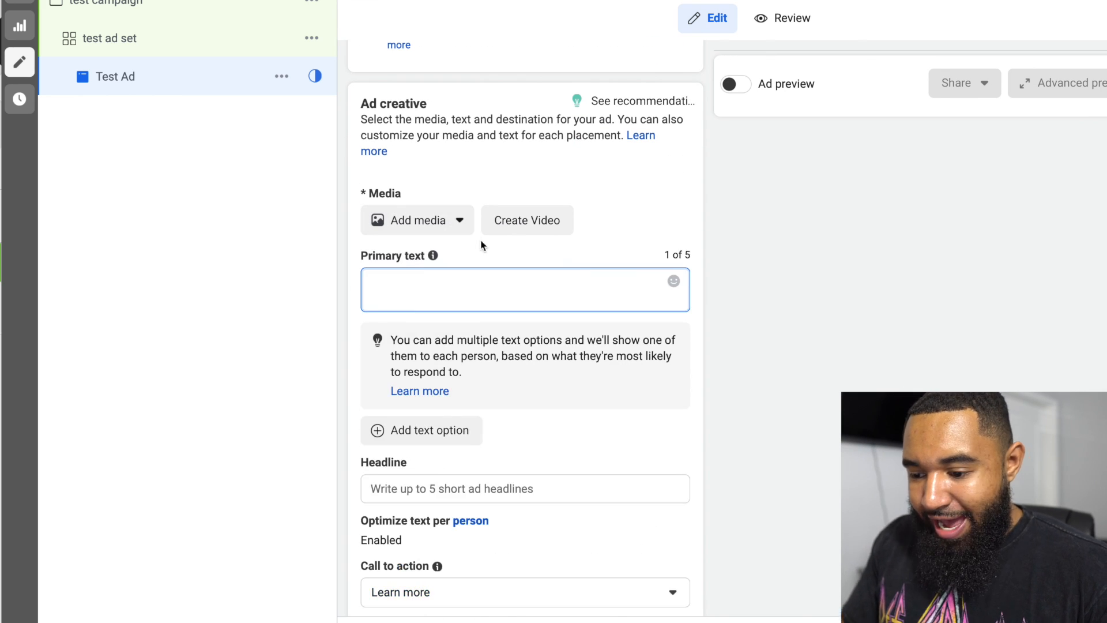
Add an image to the ad creative from Instagram Images, choosing the "My Toxic Trait" post about 70s music.
click(453, 220)
click(445, 264)
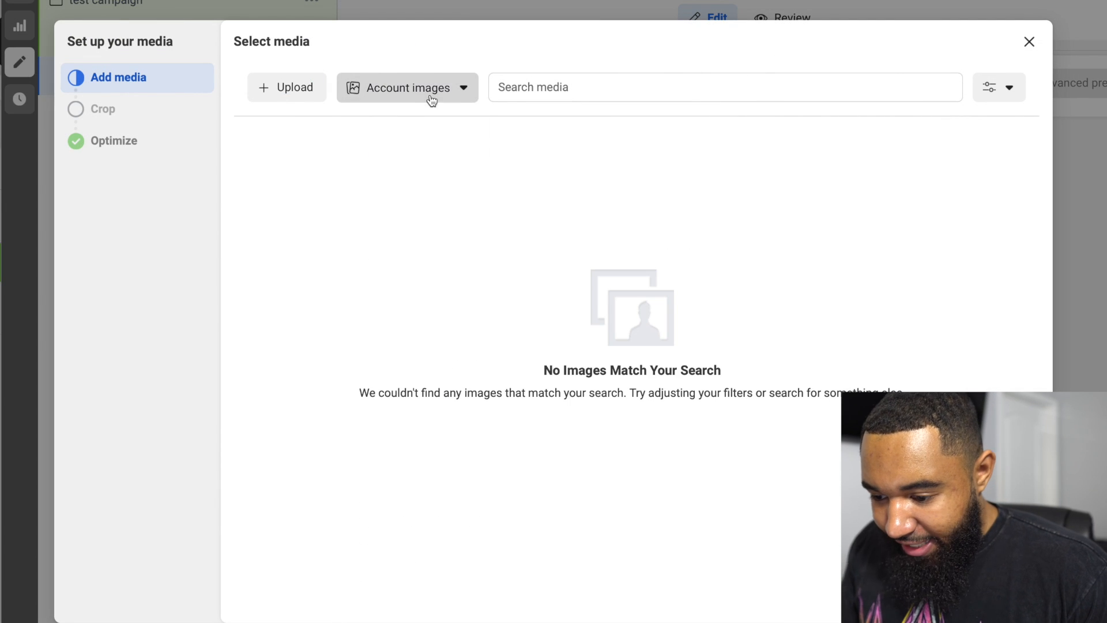
click(431, 101)
click(415, 178)
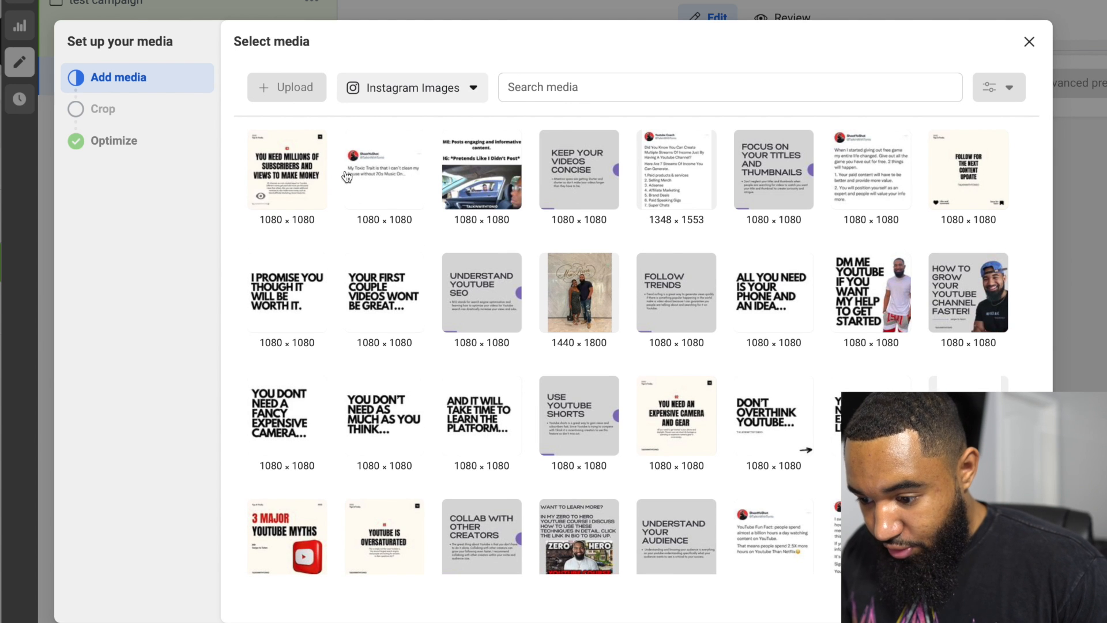
click(358, 195)
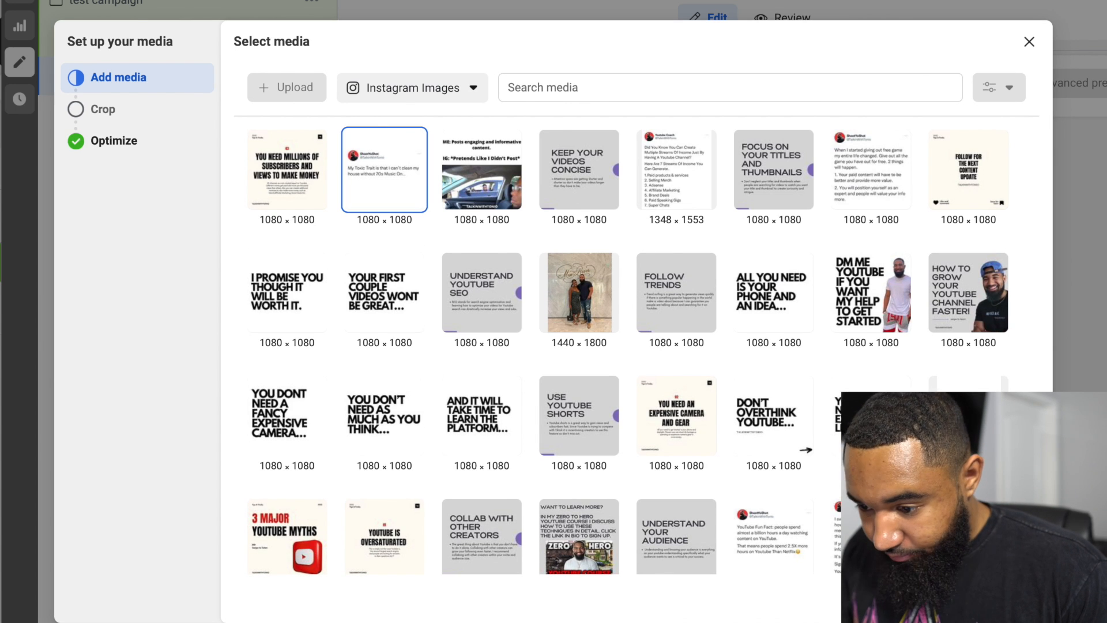
click(1016, 600)
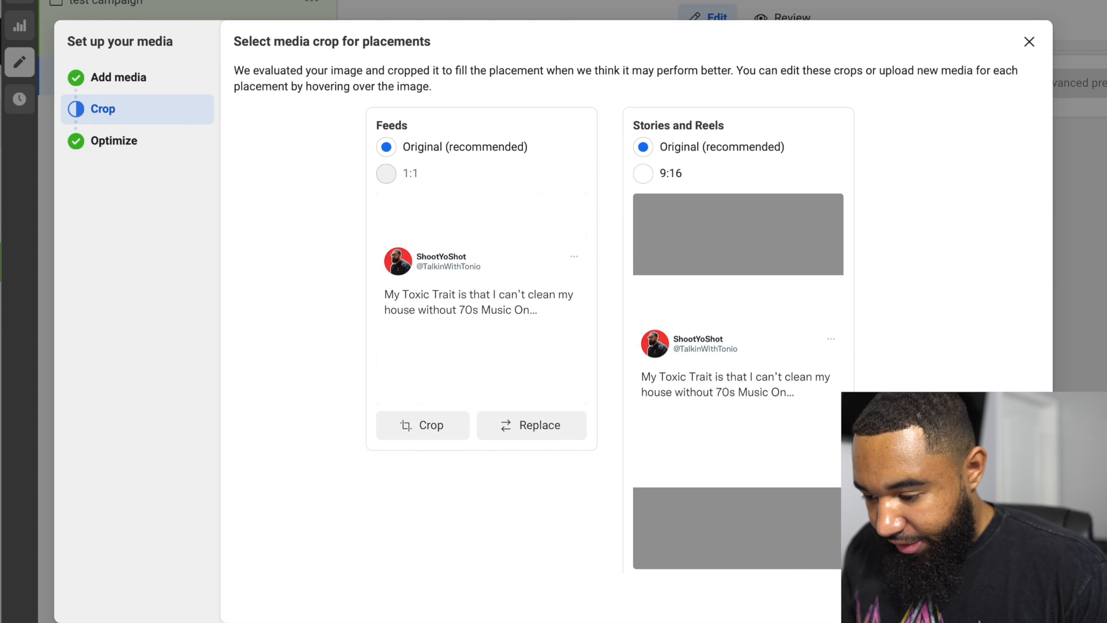
Keep the original crop for Feeds and for Stories and Reels, and finish the media setup with the default Advantage+ creative options.
scroll(571, 241, down, 2)
scroll(548, 233, up, 2)
scroll(460, 249, down, 1)
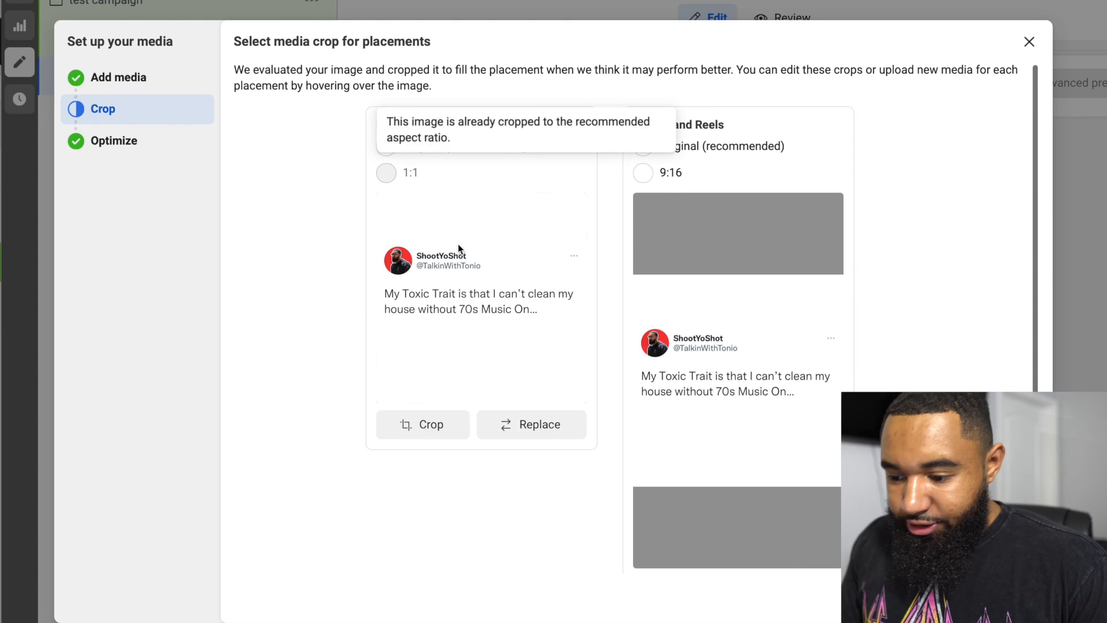
scroll(911, 337, down, 1)
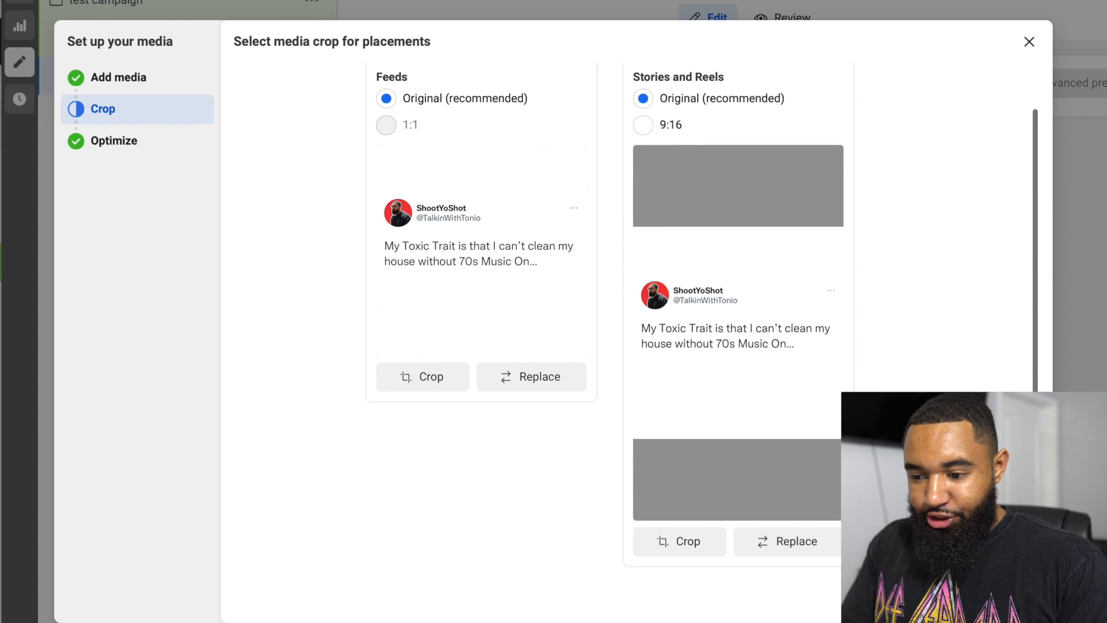
click(1016, 600)
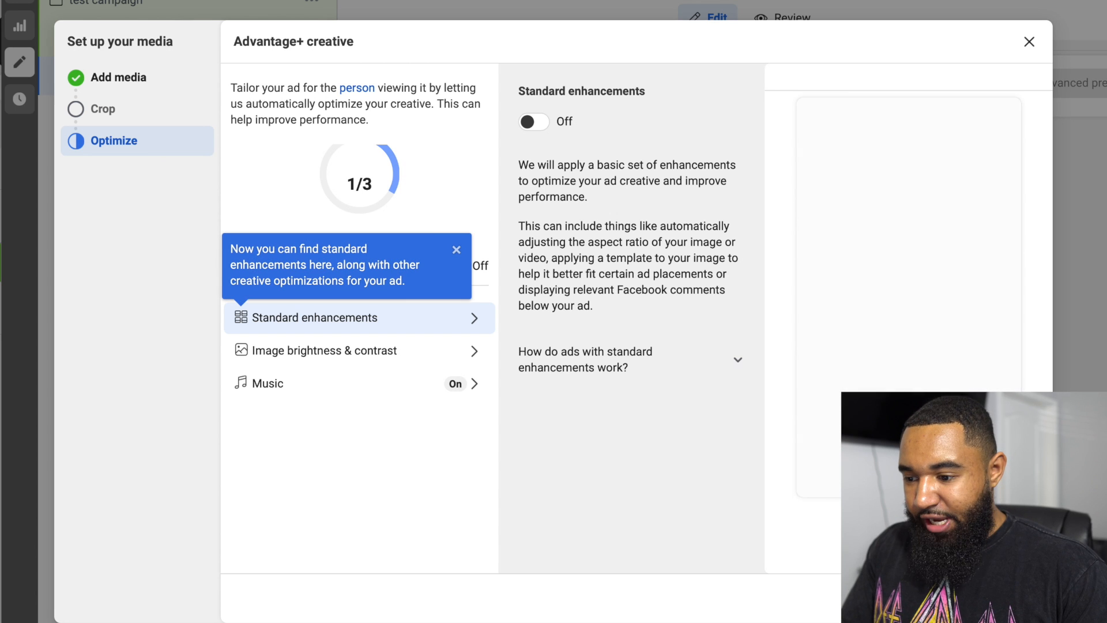
click(1016, 600)
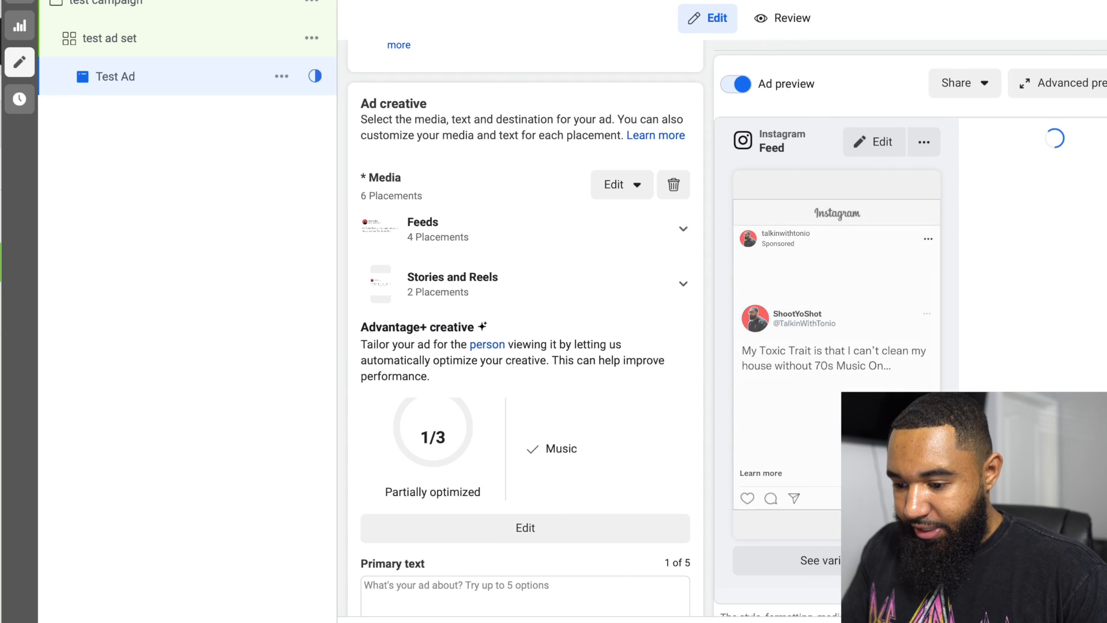
Enter the ad's primary text as "Test this what your ad will look like.".
scroll(690, 318, down, 2)
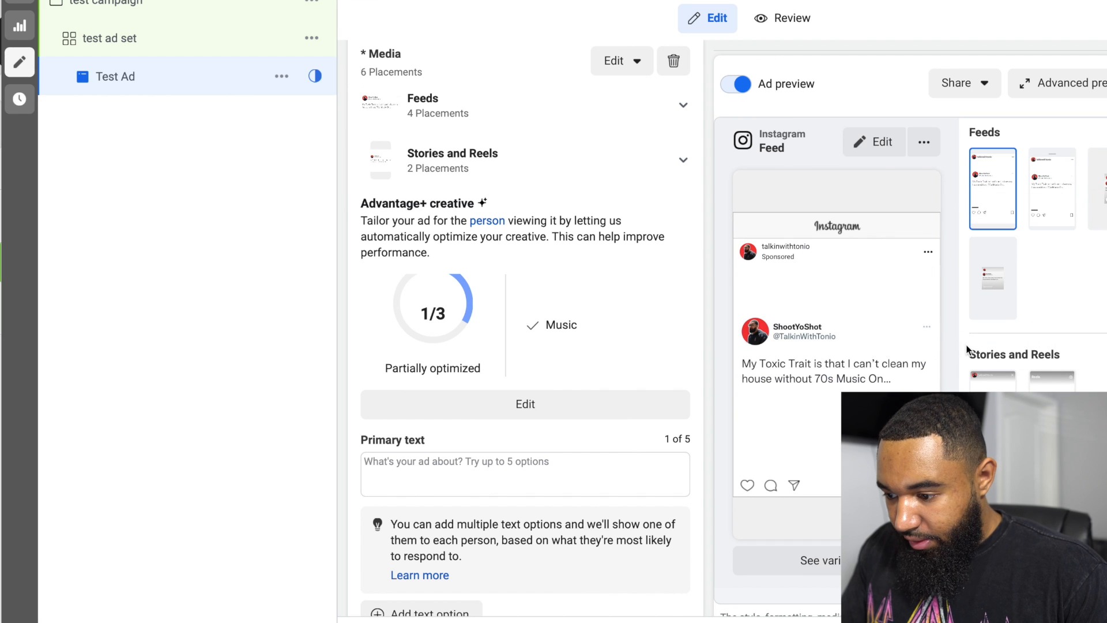
scroll(938, 365, down, 2)
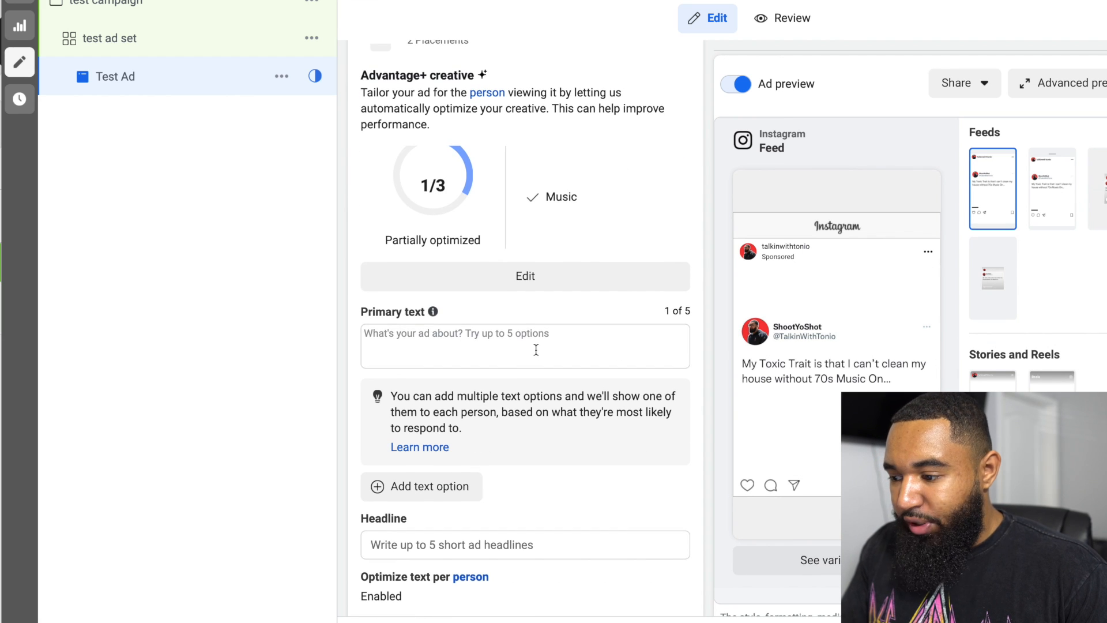
click(535, 349)
text(Test)
text(t)
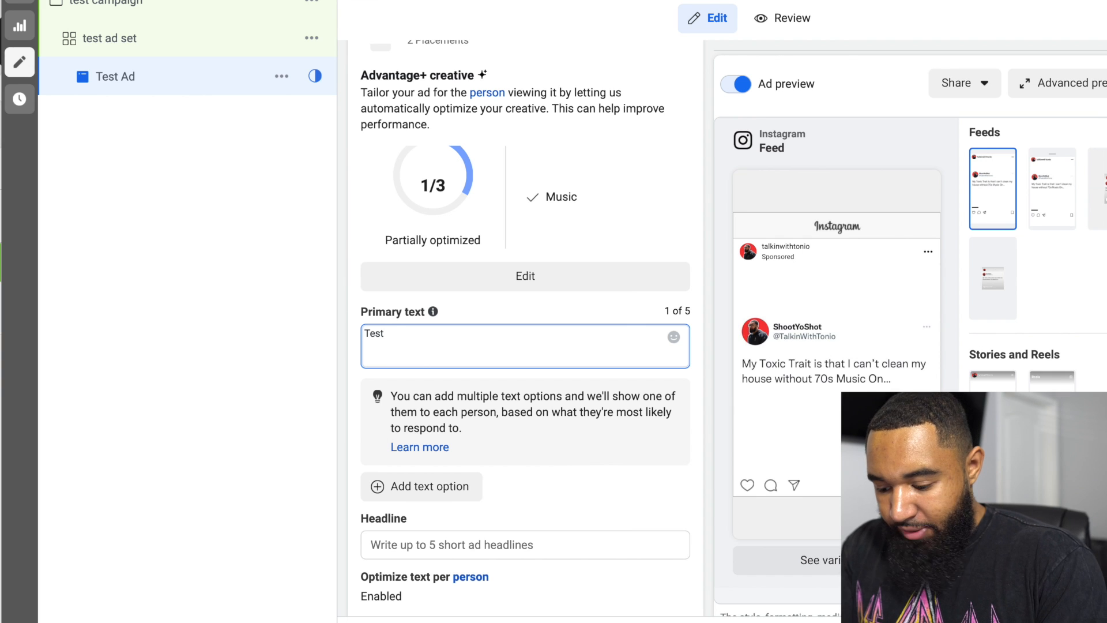
text( this what your)
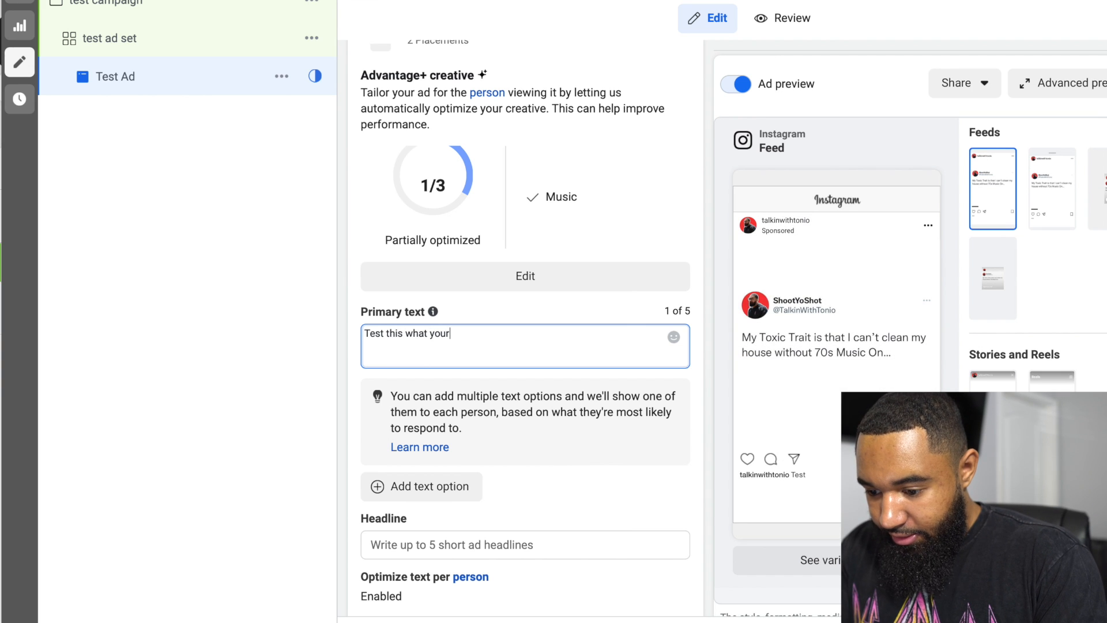
text( ad will look)
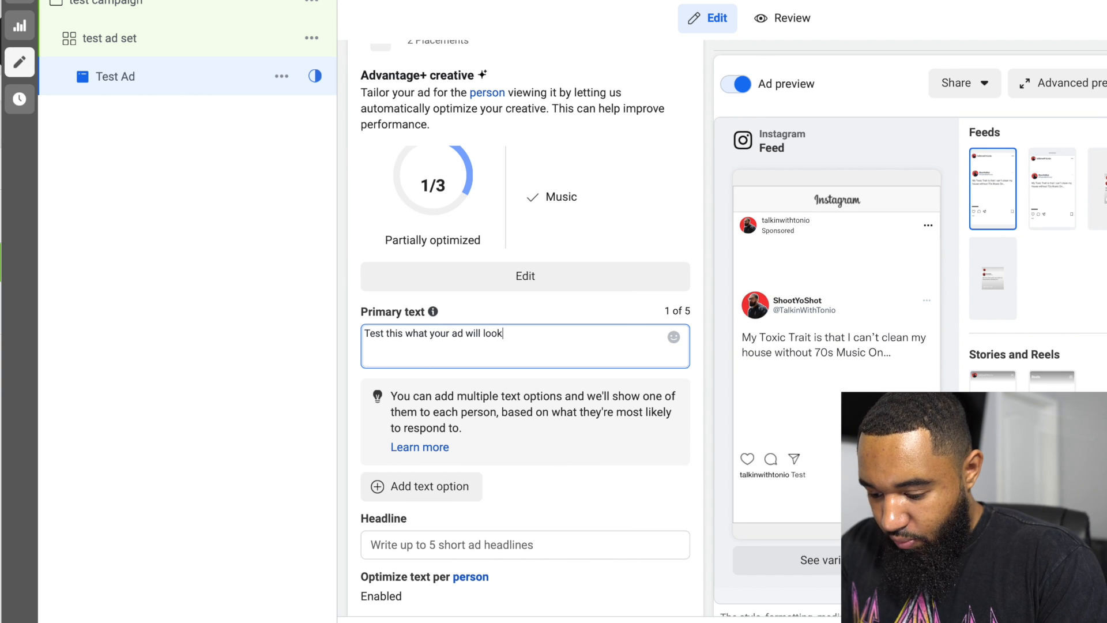
text( like.)
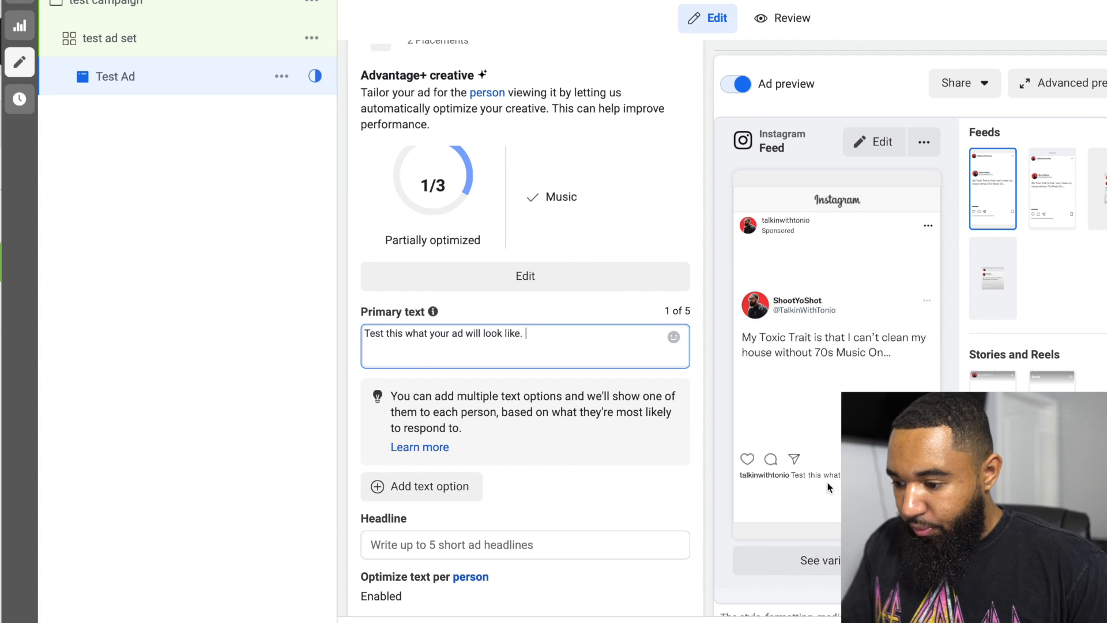
Look at the empty Headline field and browse the available Call to action options, leaving Learn more selected.
scroll(565, 414, down, 5)
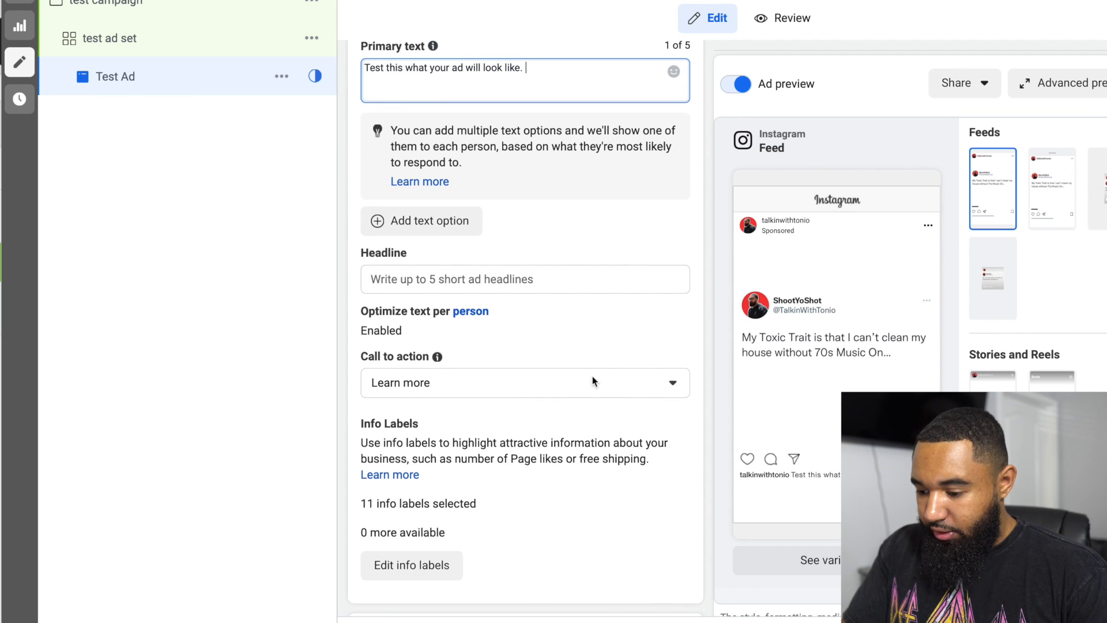
click(559, 278)
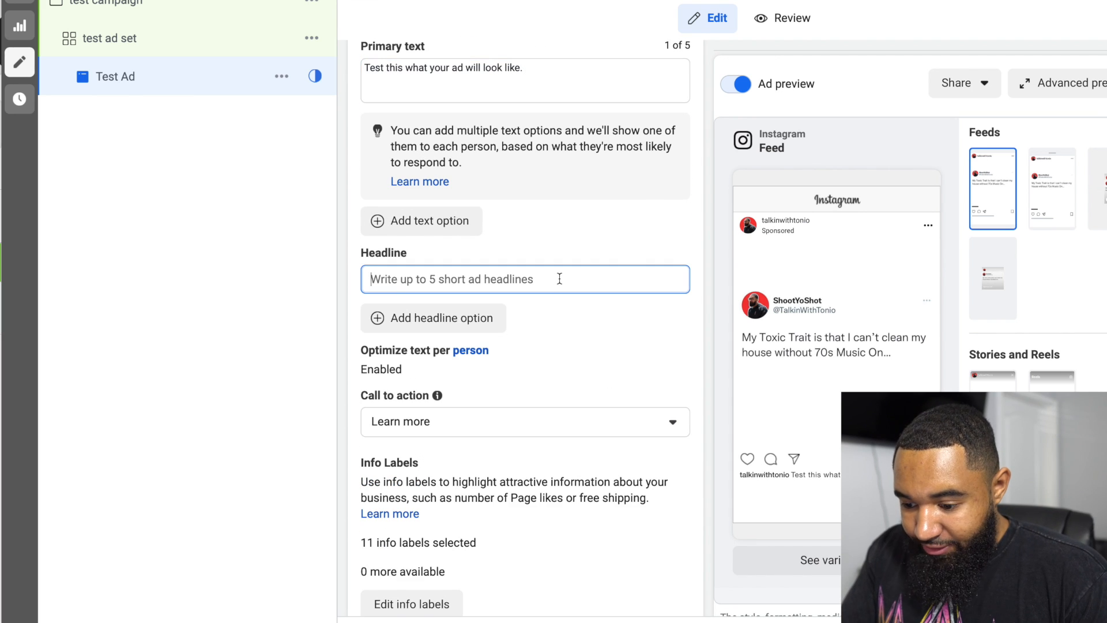
scroll(554, 316, down, 2)
click(648, 326)
scroll(551, 451, up, 5)
scroll(550, 452, up, 2)
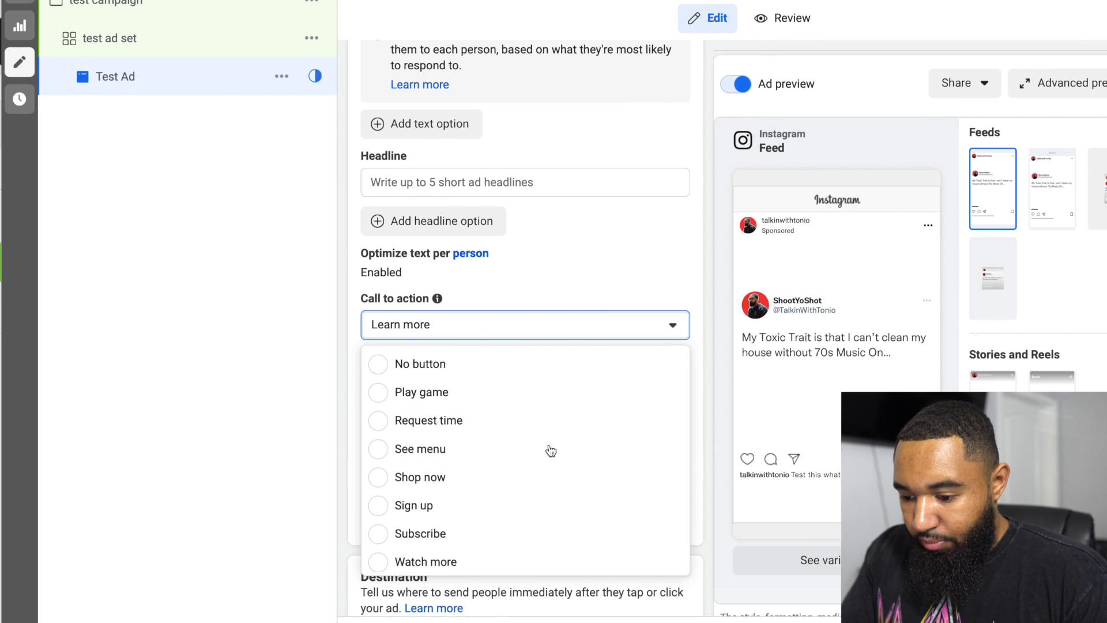
scroll(571, 469, down, 1)
scroll(590, 445, down, 6)
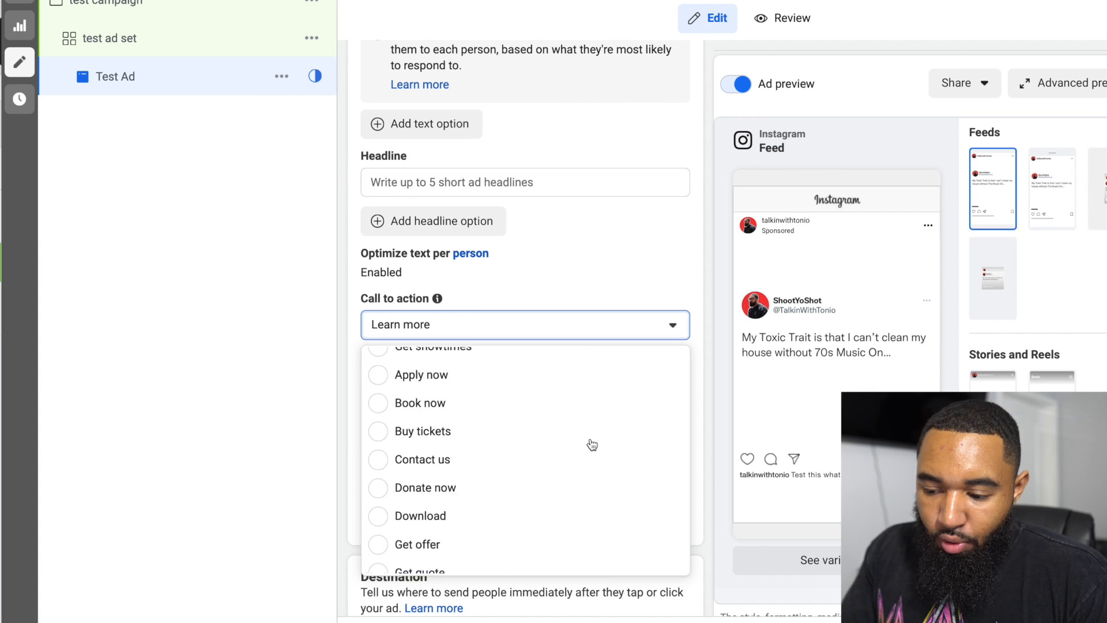
click(624, 141)
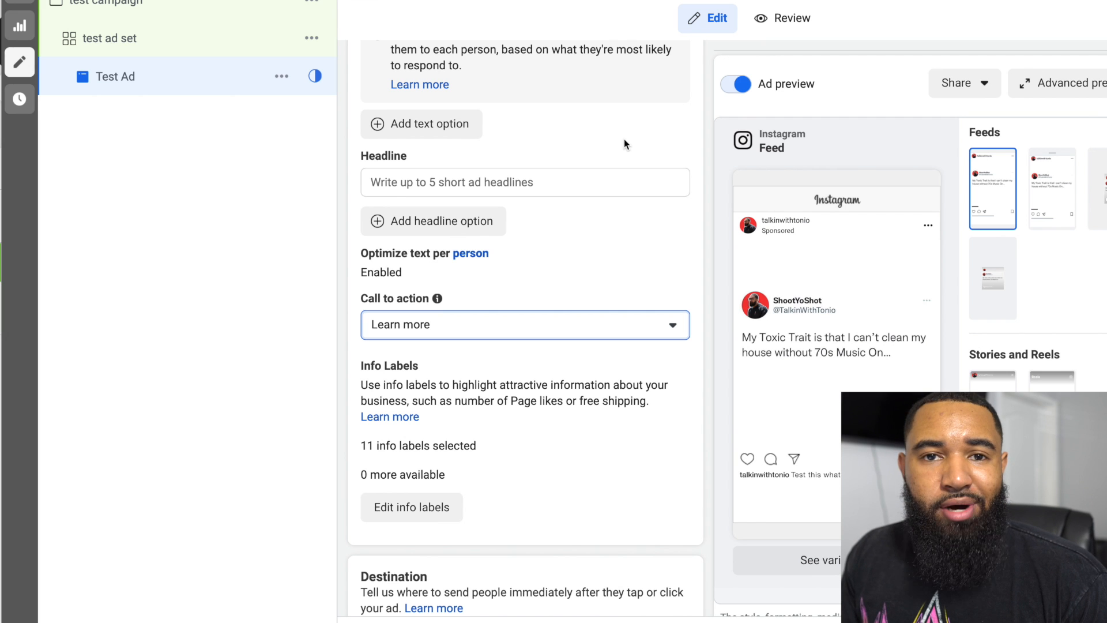
Review the ad's text fields, then examine the Website destination settings and the Tracking section.
scroll(555, 166, up, 1)
scroll(555, 165, up, 5)
scroll(555, 164, down, 5)
scroll(555, 165, up, 2)
scroll(554, 165, up, 2)
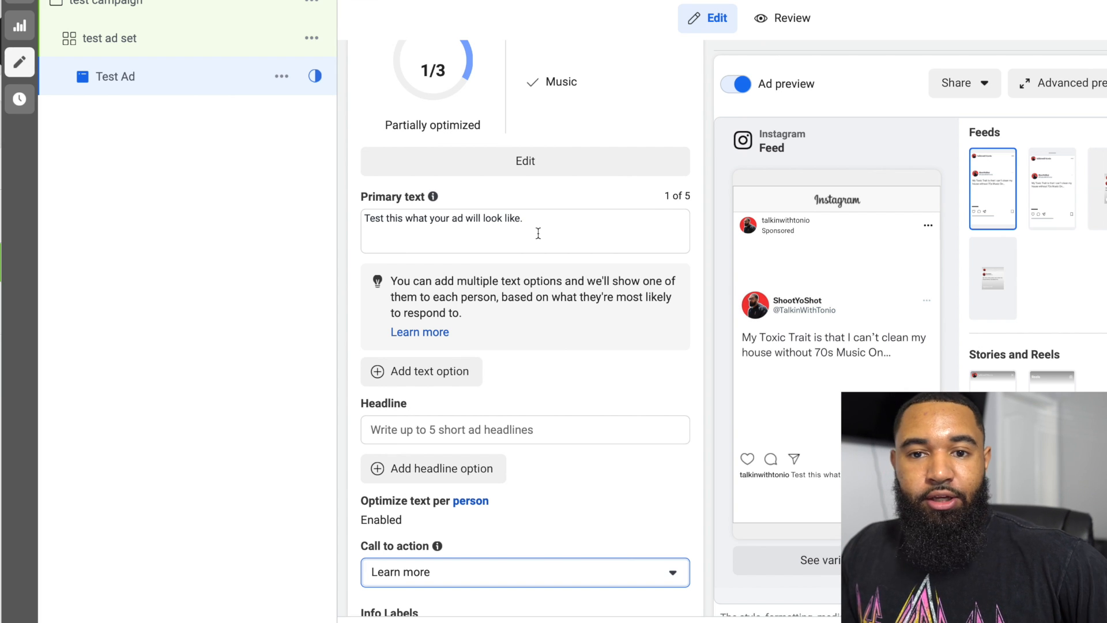
scroll(571, 328, down, 6)
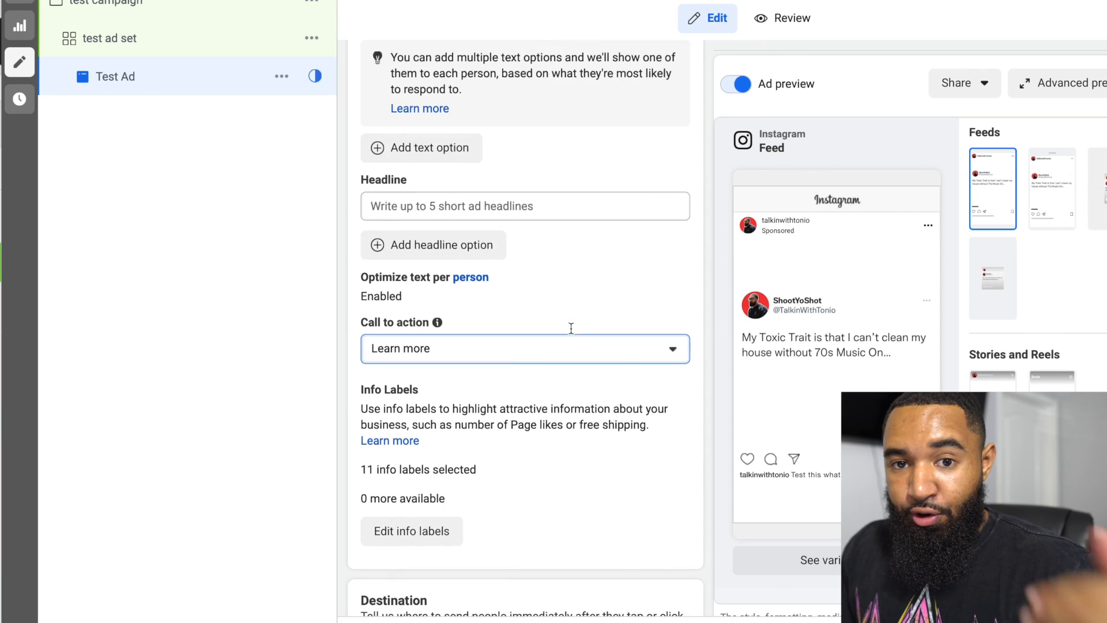
scroll(570, 331, down, 10)
scroll(571, 330, up, 4)
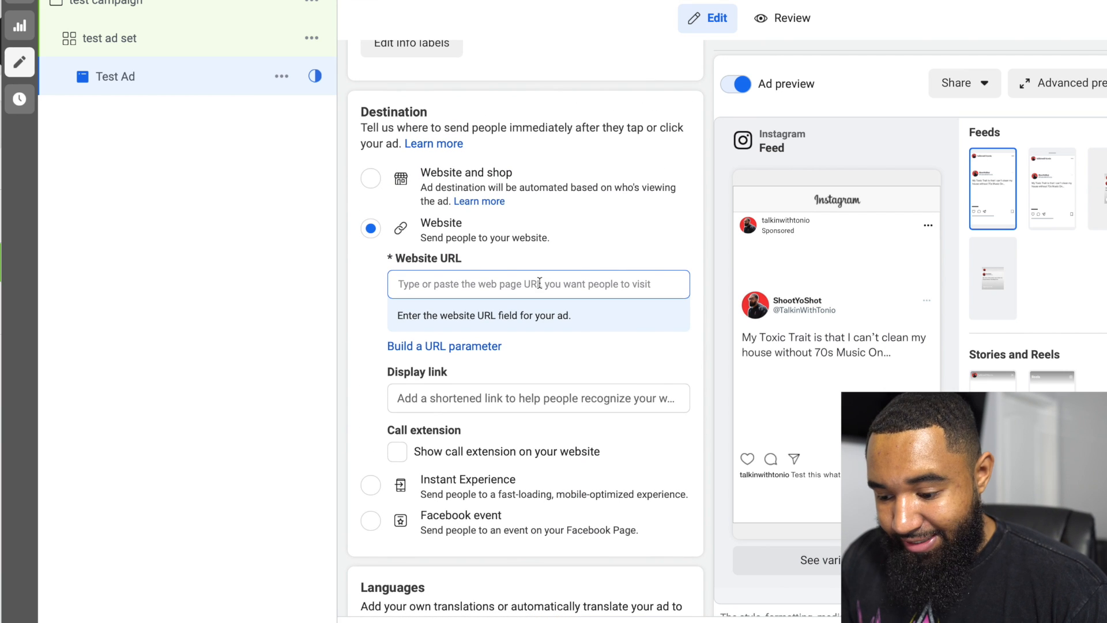
scroll(593, 257, down, 10)
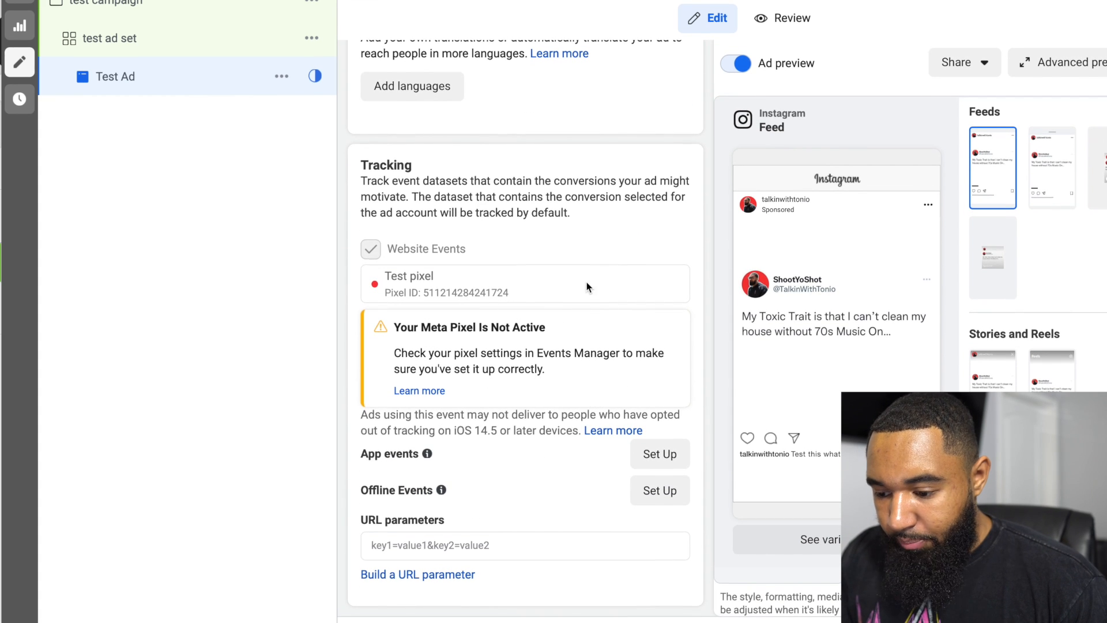
scroll(614, 177, up, 9)
scroll(614, 177, up, 15)
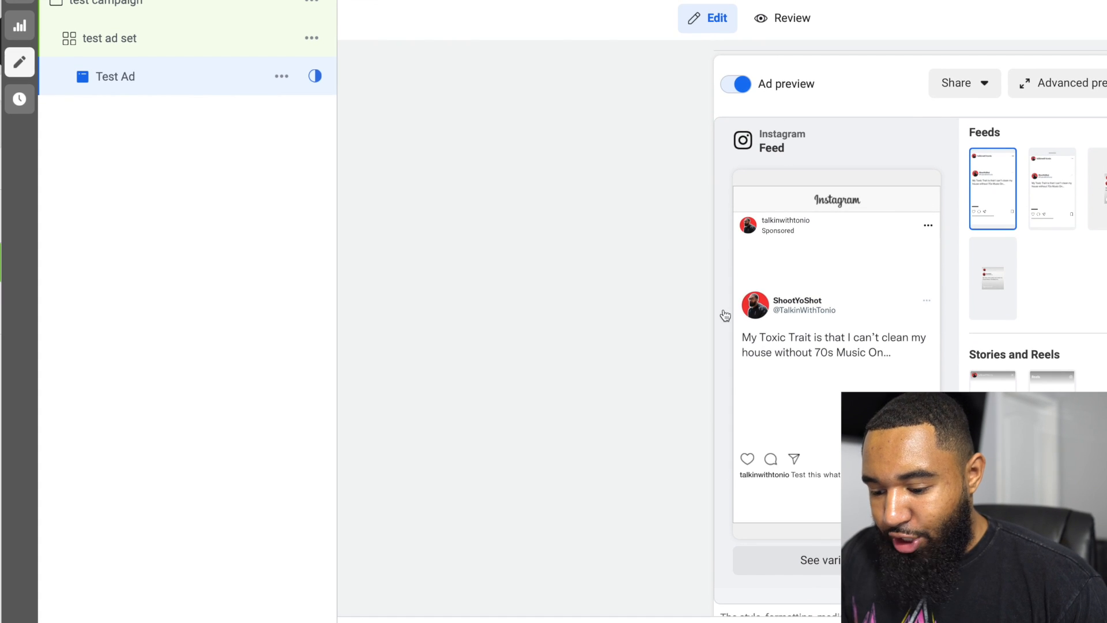